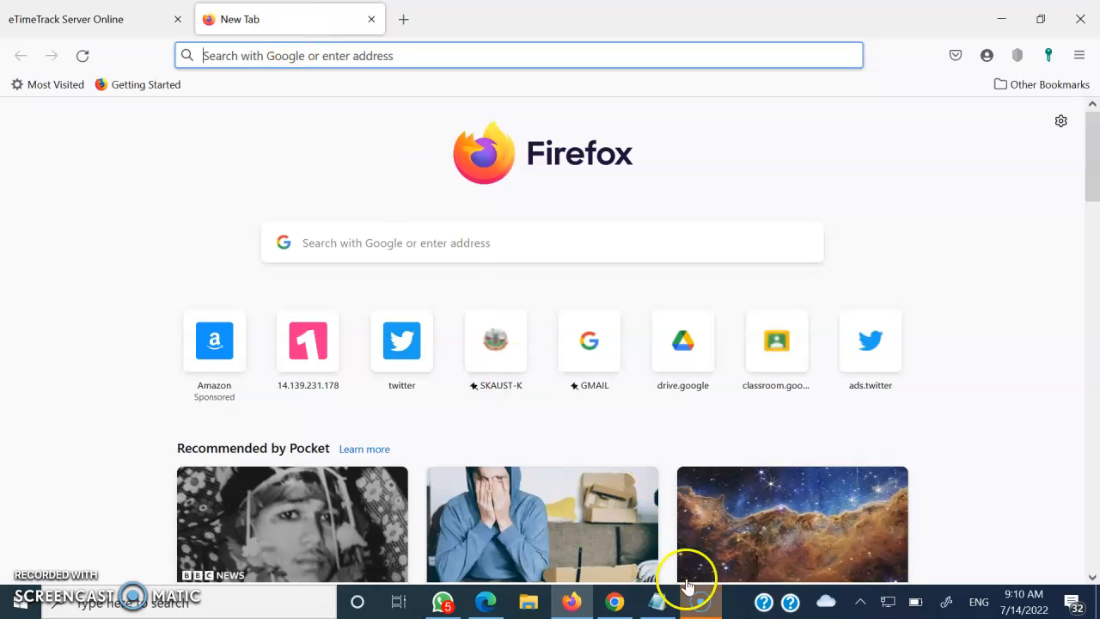
{"action": "left_click", "coordinate": [658, 601]}
{"action": "left_click_drag", "start_coordinate": [694, 103], "coordinate": [448, 105]}
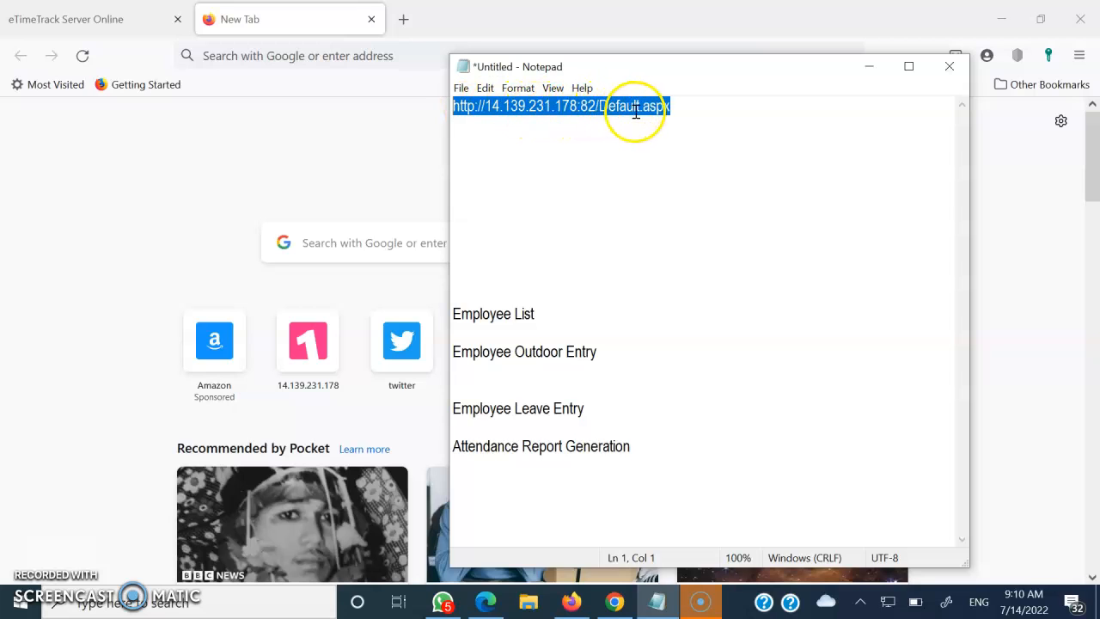
{"action": "left_click", "coordinate": [668, 106]}
{"action": "left_click", "coordinate": [601, 106]}
{"action": "left_click_drag", "start_coordinate": [601, 106], "coordinate": [453, 106]}
{"action": "key", "text": "ctrl+c"}
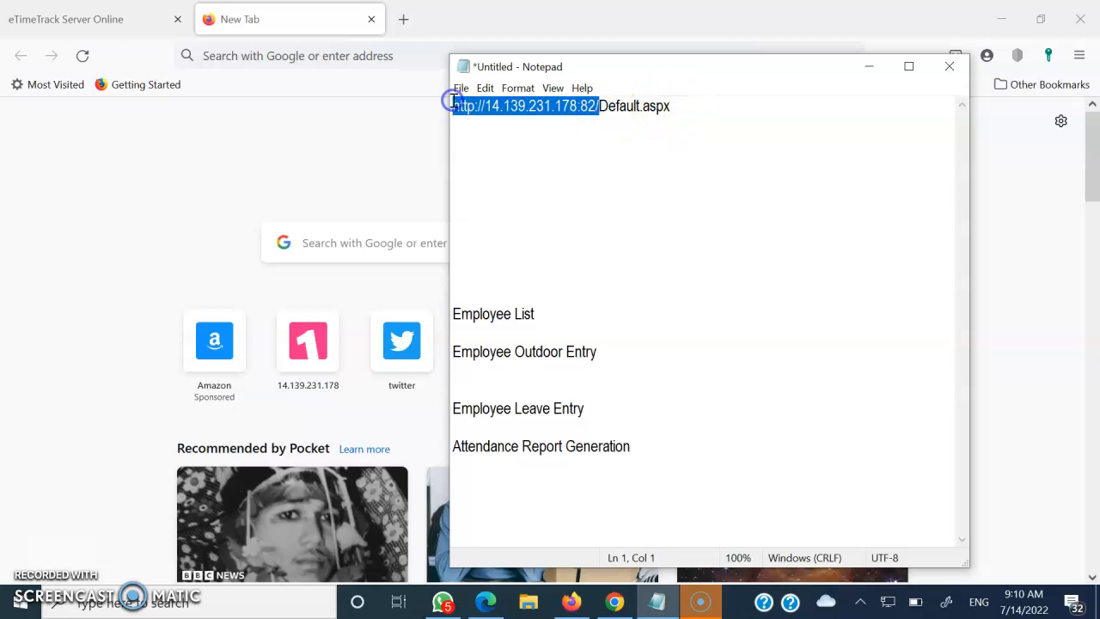
{"action": "left_click", "coordinate": [273, 21]}
{"action": "left_click", "coordinate": [293, 54]}
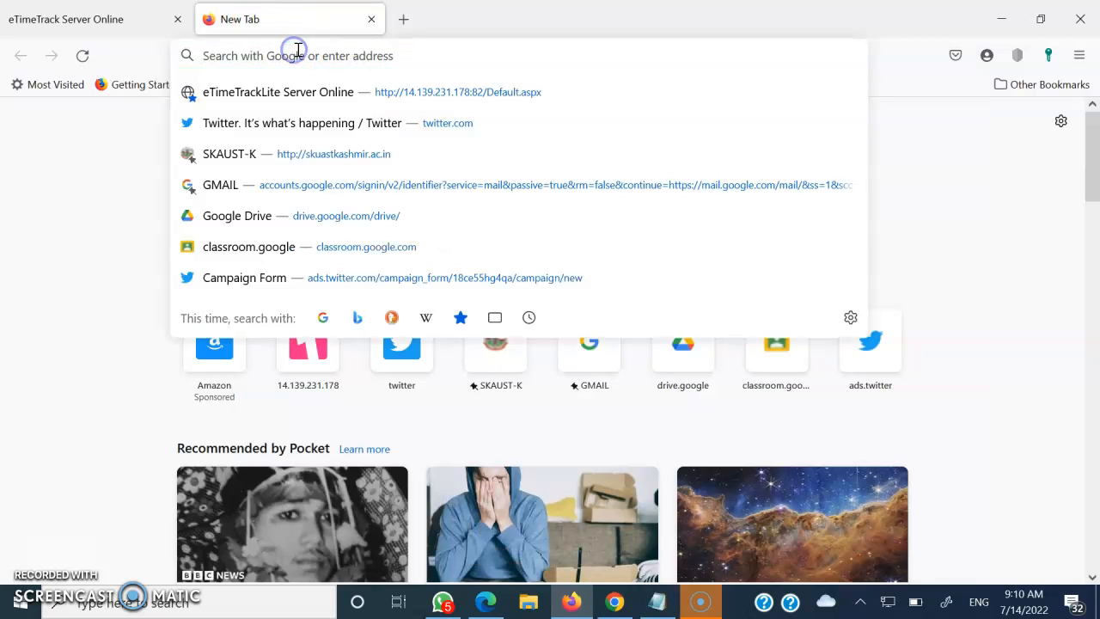
{"action": "key", "text": "ctrl+v"}
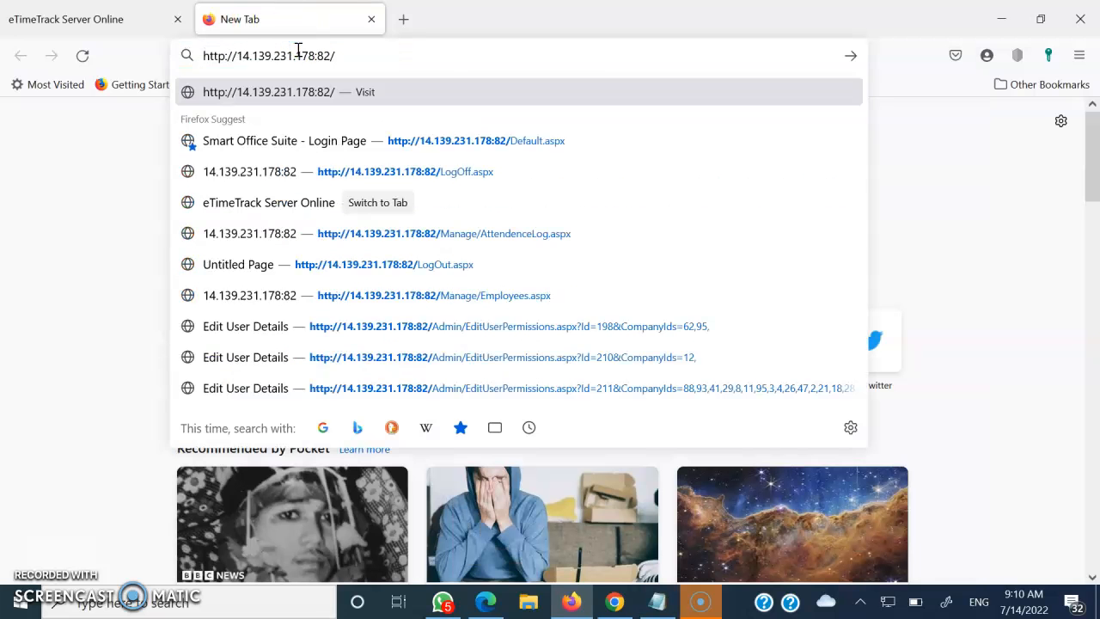
{"action": "key", "text": "Return"}
{"action": "left_click", "coordinate": [337, 171]}
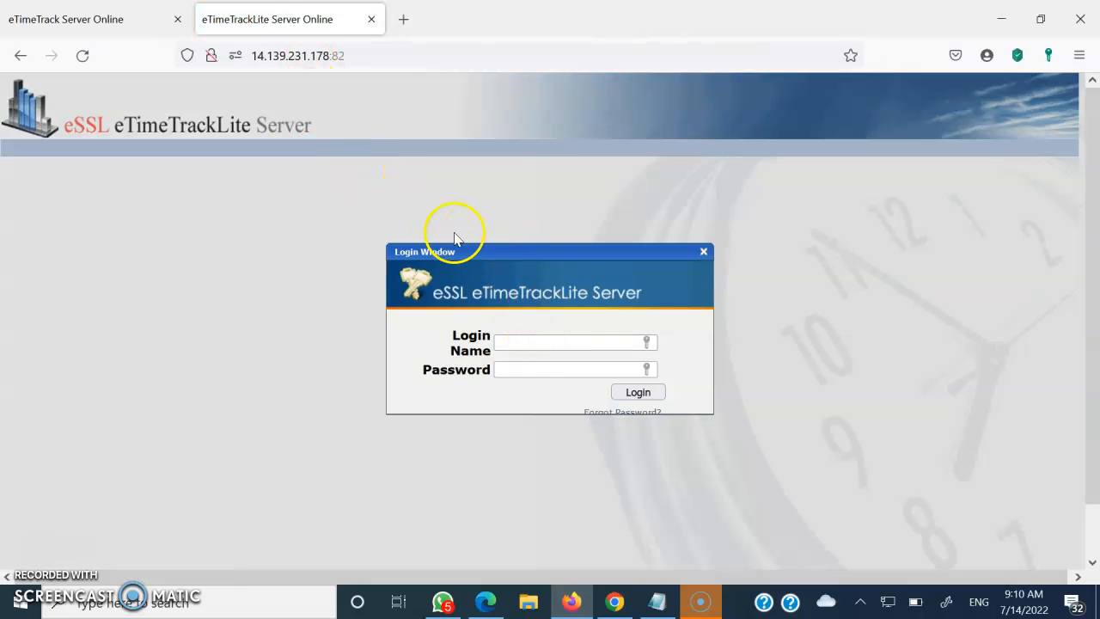
{"action": "left_click", "coordinate": [510, 341]}
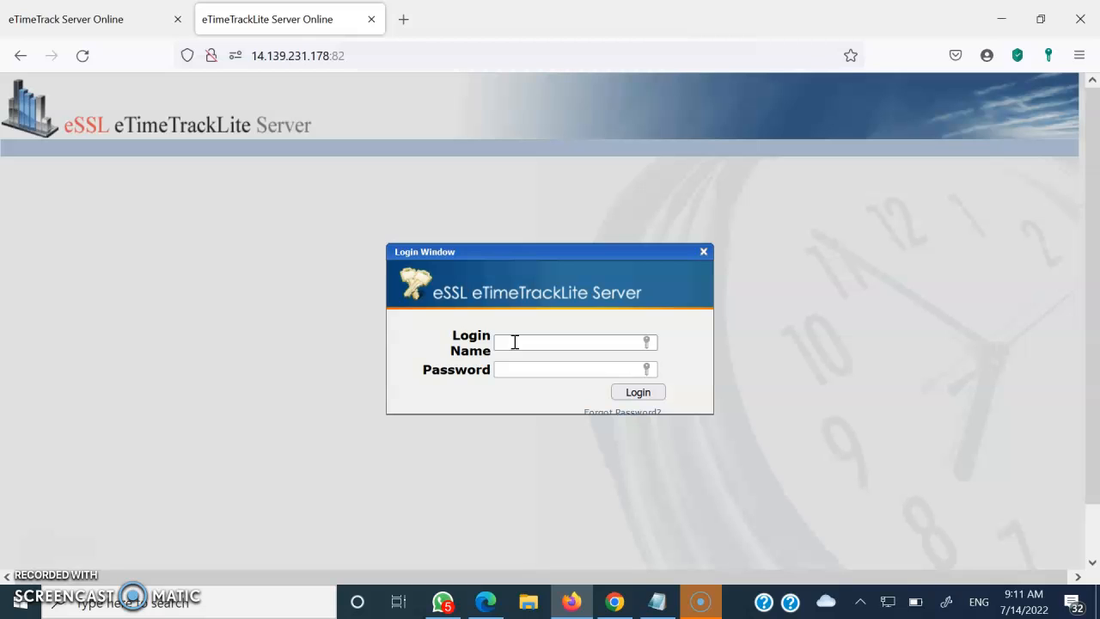
{"action": "left_click", "coordinate": [514, 342]}
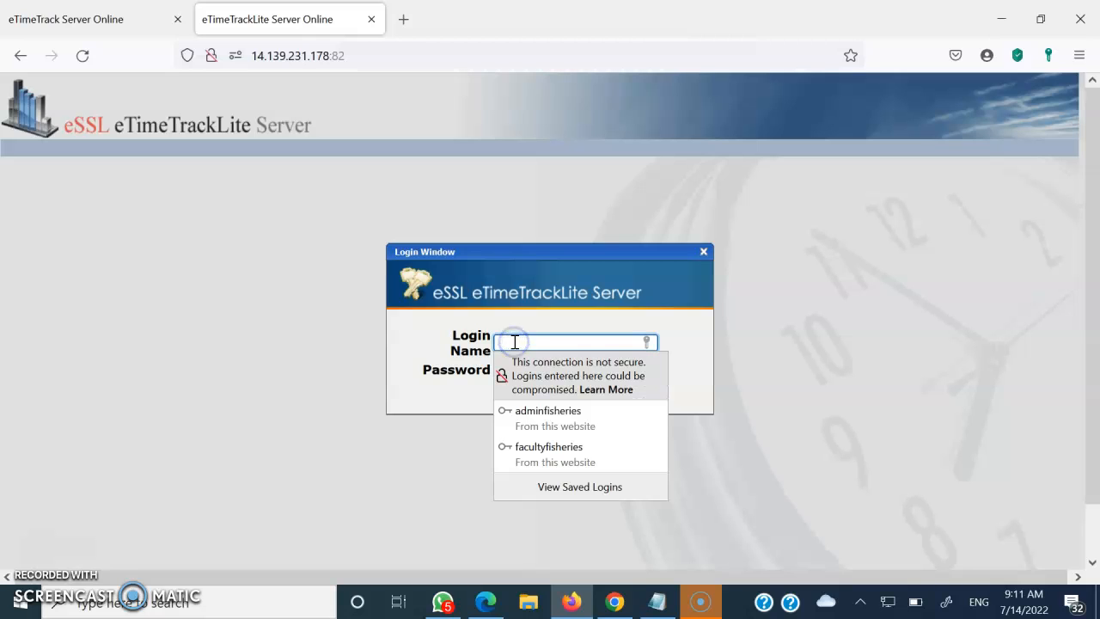
{"action": "left_click", "coordinate": [438, 347]}
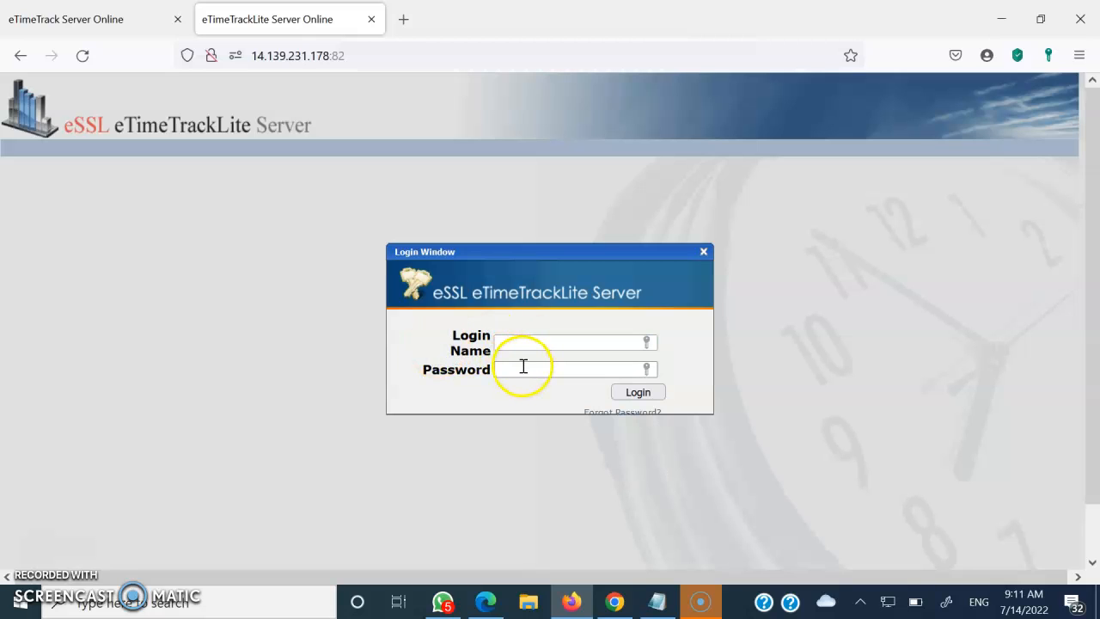
{"action": "left_click", "coordinate": [523, 367]}
{"action": "left_click", "coordinate": [426, 350]}
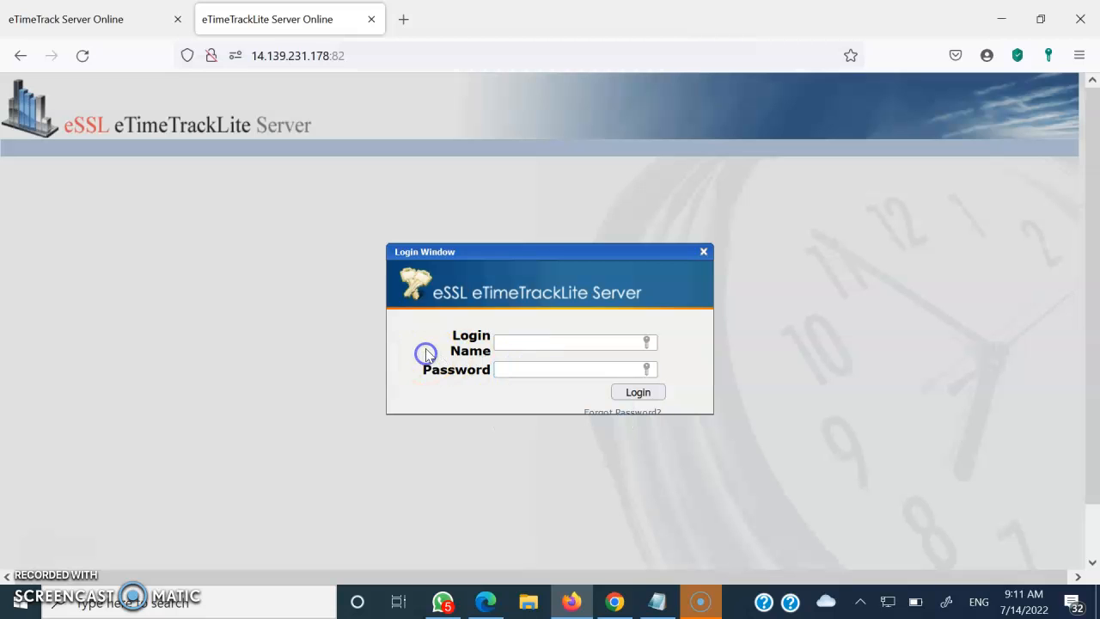
Go to the already logged-in eTimeTrack session and open the Employees list from the master data.
{"action": "left_click", "coordinate": [107, 28]}
{"action": "mouse_move", "coordinate": [218, 150]}
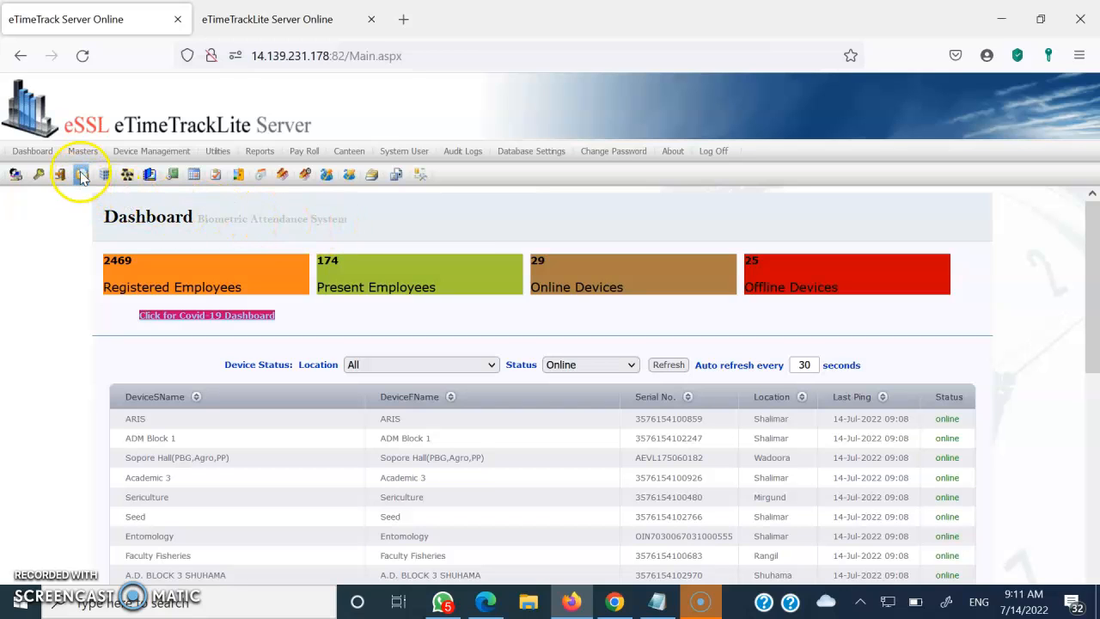
{"action": "mouse_move", "coordinate": [80, 159]}
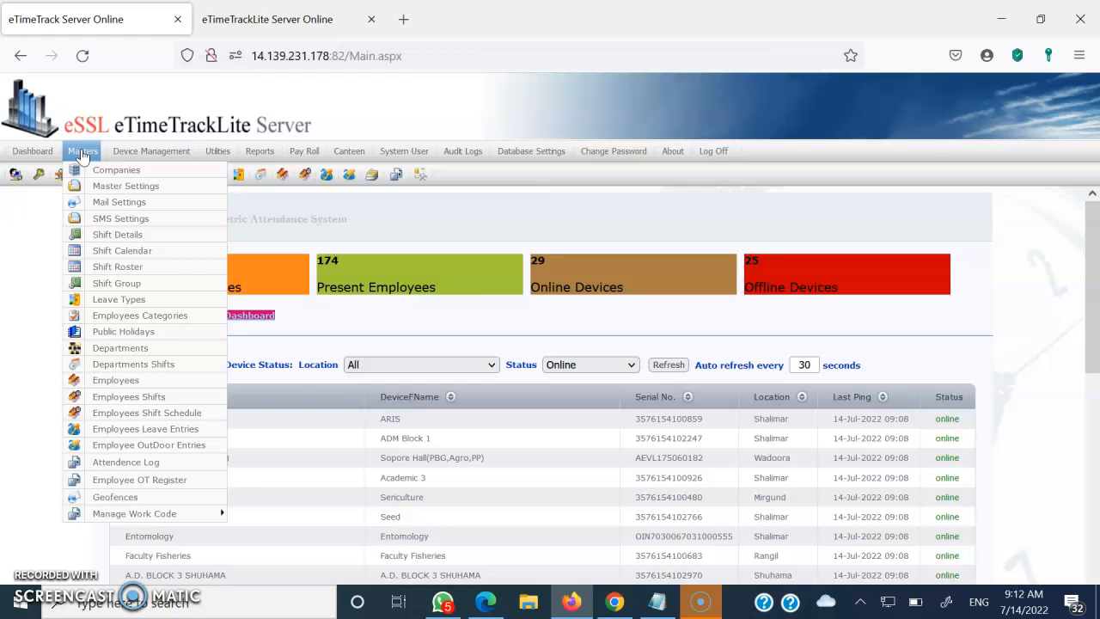
{"action": "left_click", "coordinate": [85, 157]}
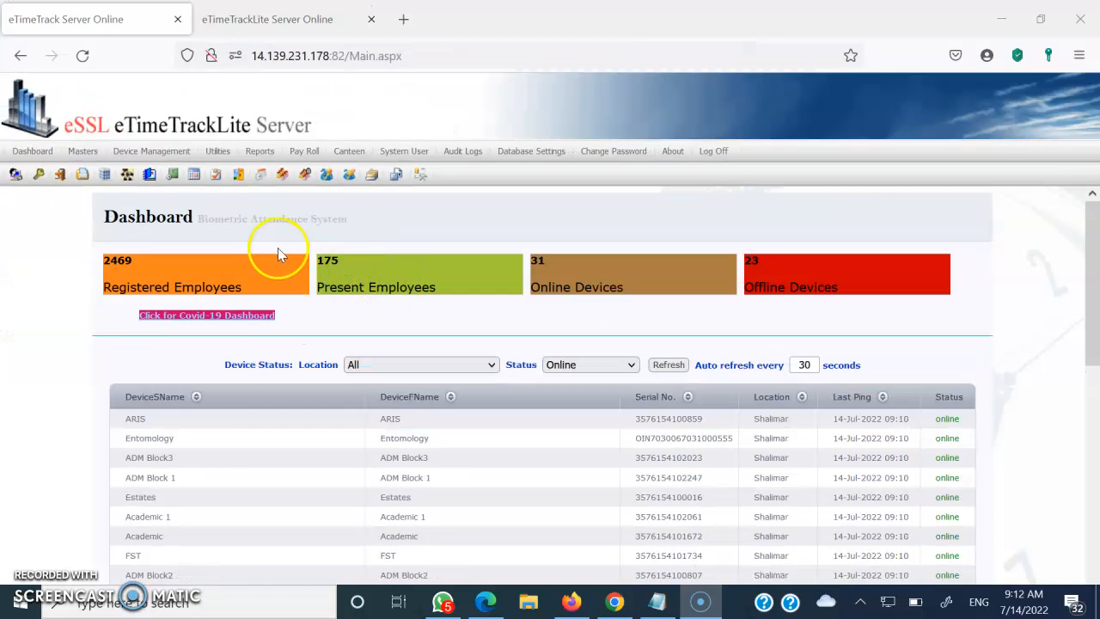
{"action": "mouse_move", "coordinate": [82, 155]}
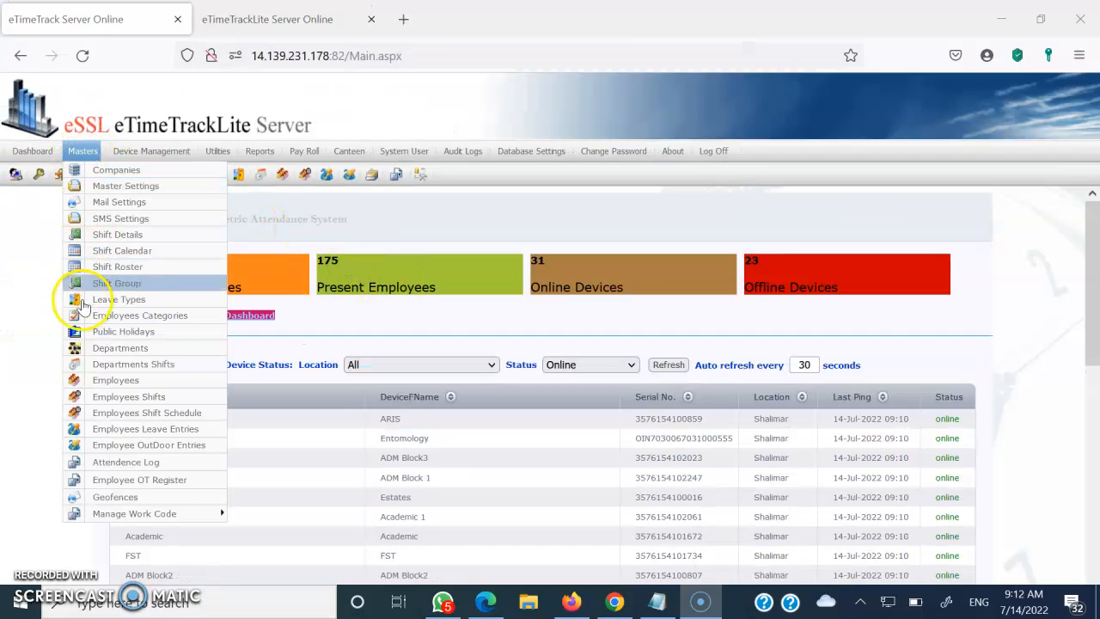
{"action": "left_click", "coordinate": [116, 380]}
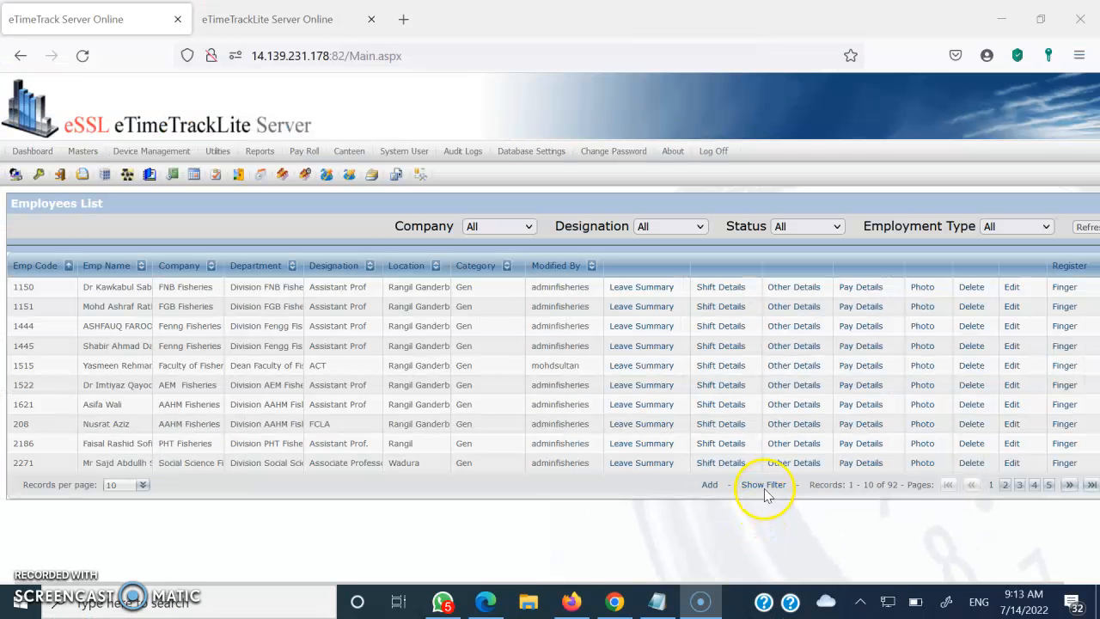
Filter the Employees List to records whose Emp Code contains the wanted employee's full code.
{"action": "left_click", "coordinate": [601, 356]}
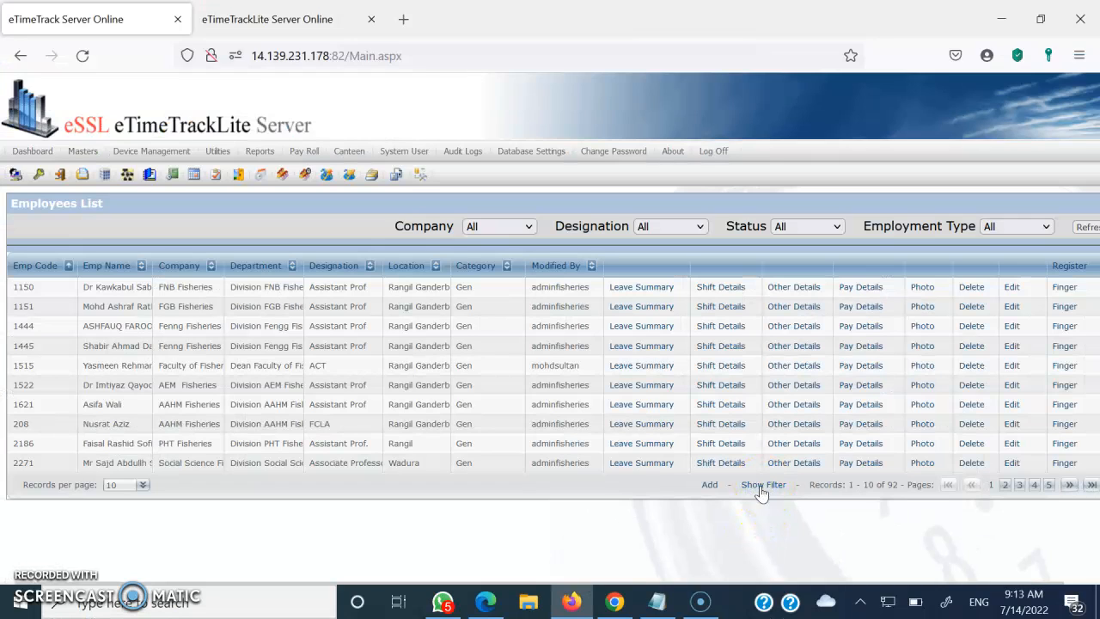
{"action": "left_click", "coordinate": [761, 487]}
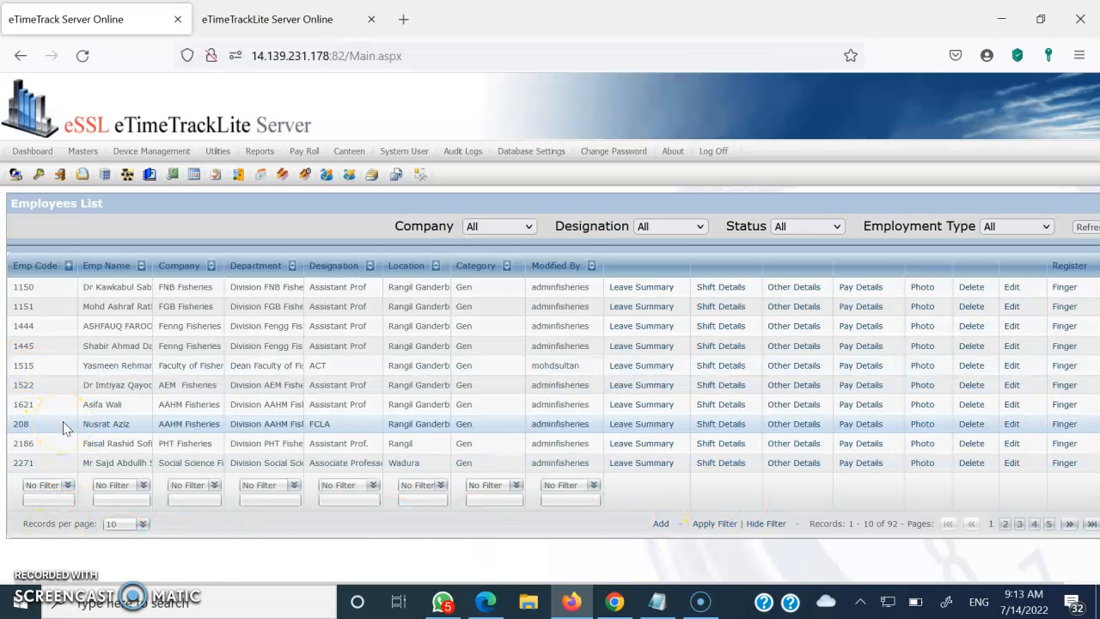
{"action": "left_click", "coordinate": [47, 488]}
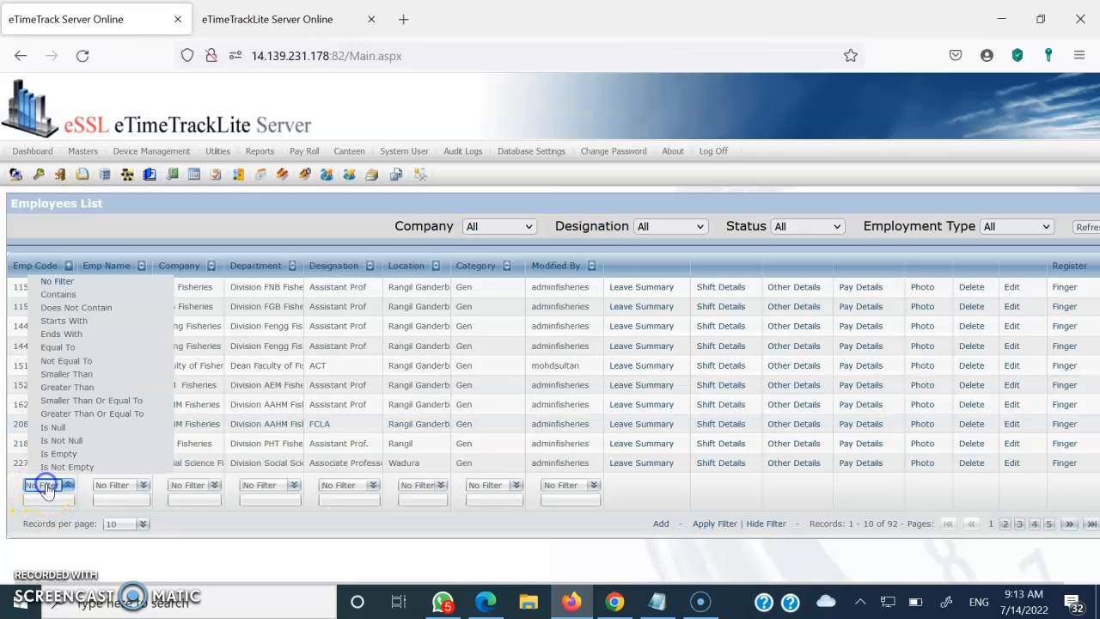
{"action": "left_click", "coordinate": [58, 295]}
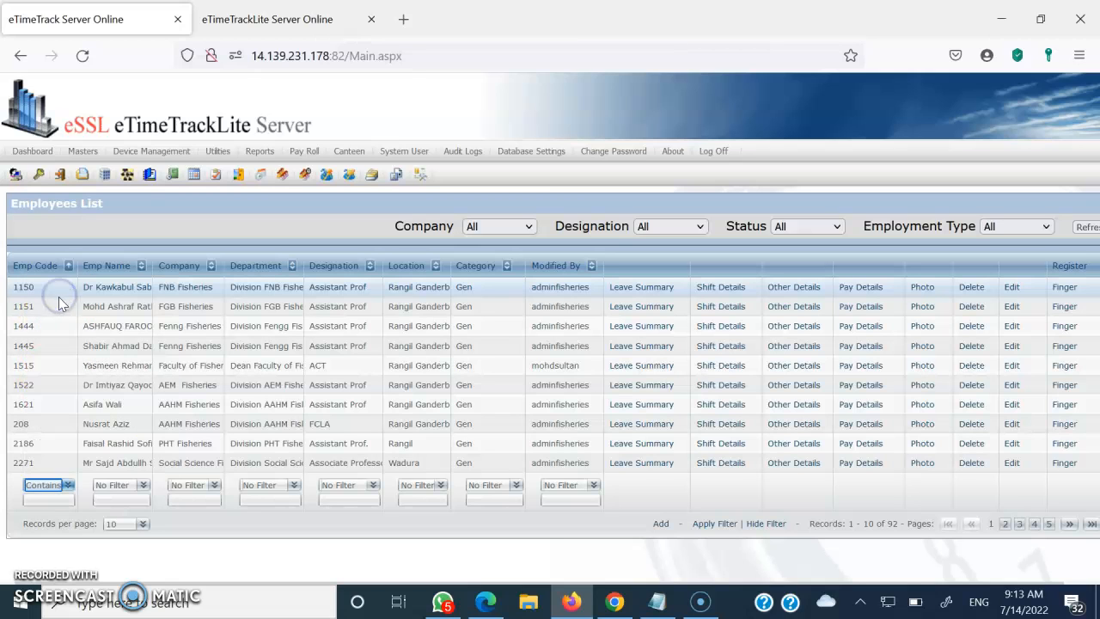
{"action": "left_click", "coordinate": [49, 498]}
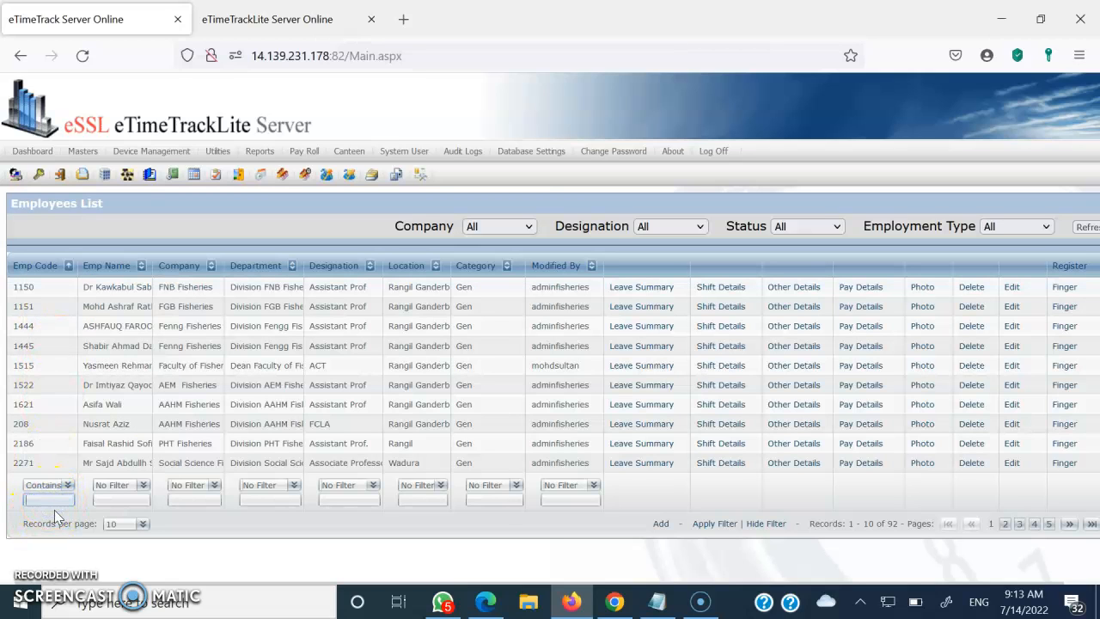
{"action": "type", "text": "3680"}
{"action": "left_click", "coordinate": [717, 524]}
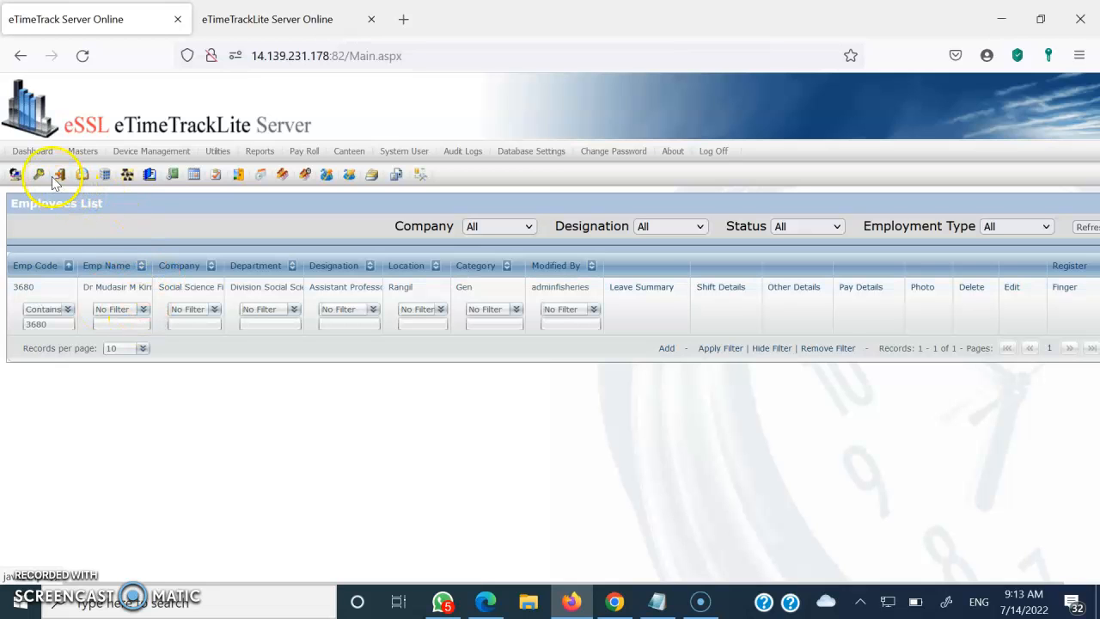
Open the Employee OutDoor Entries page and start assigning new outdoor entries.
{"action": "left_click", "coordinate": [82, 153]}
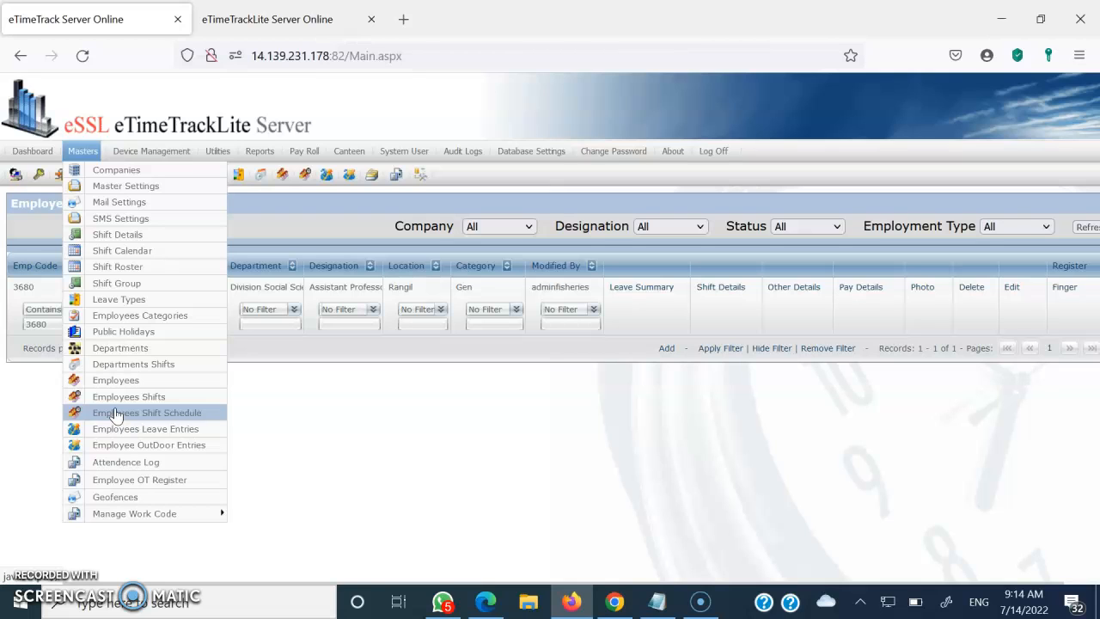
{"action": "left_click", "coordinate": [146, 446]}
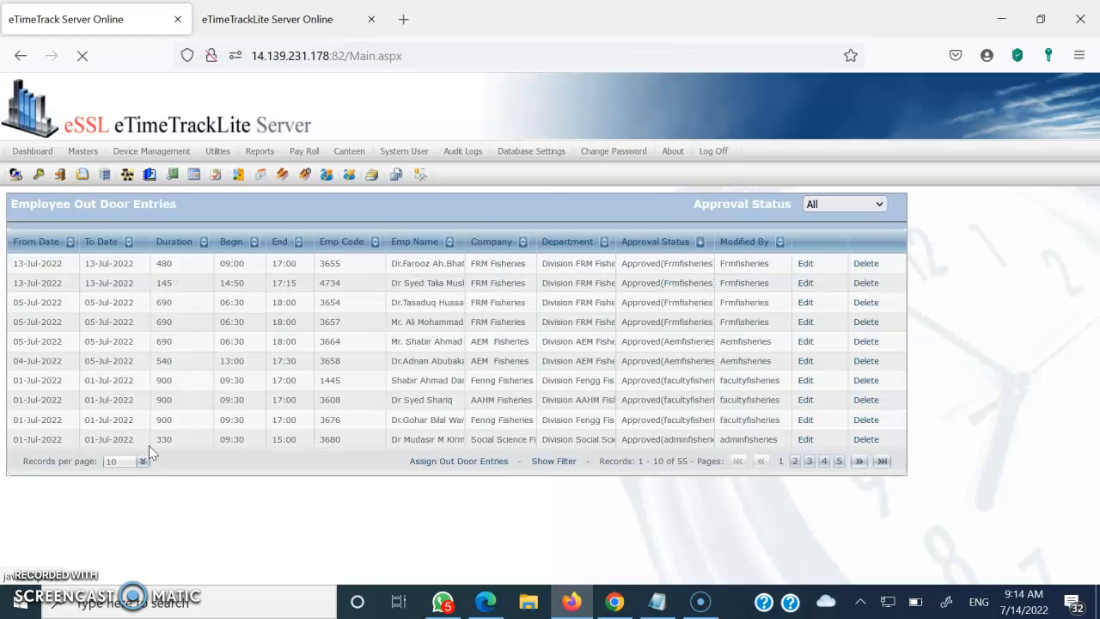
{"action": "left_click", "coordinate": [384, 386]}
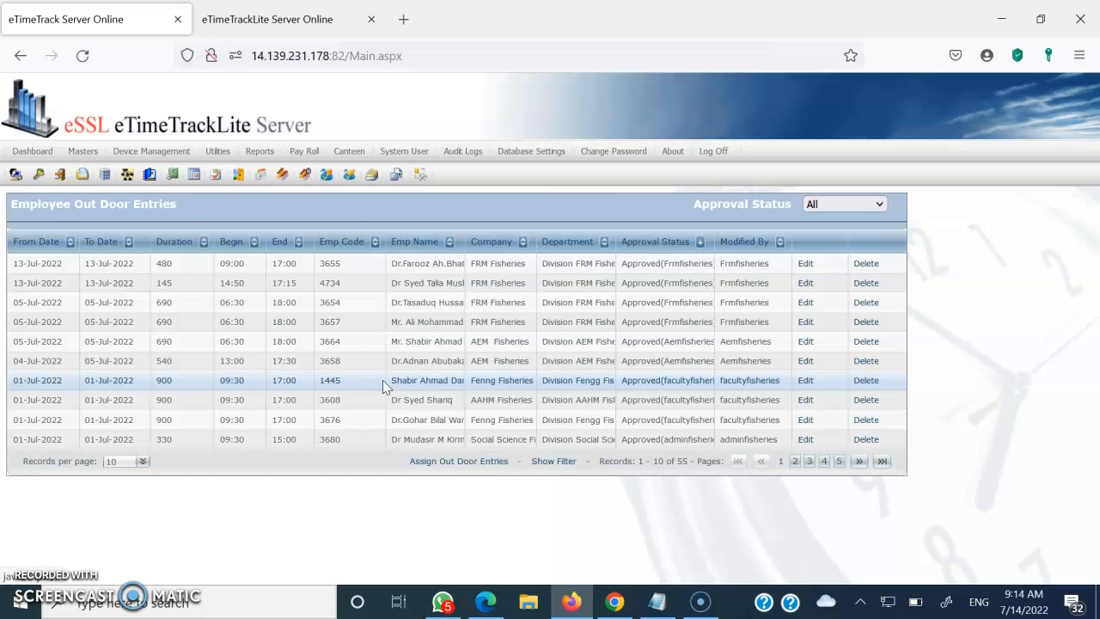
{"action": "left_click", "coordinate": [456, 465]}
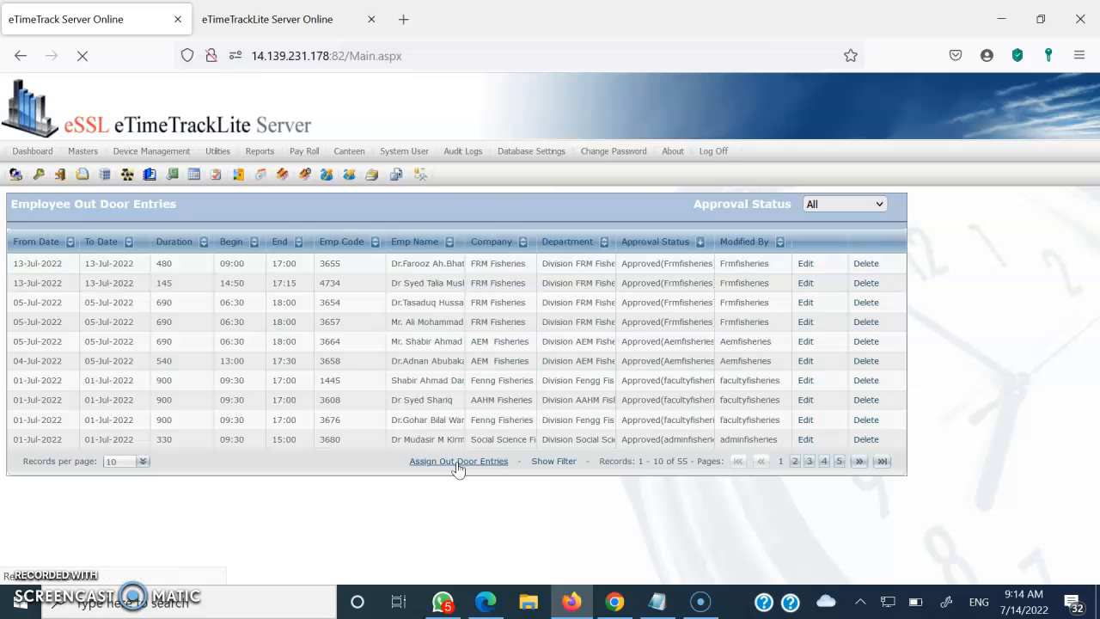
Filter the employees available for outdoor entries to those whose Emp Code contains 368.
{"action": "scroll", "coordinate": [441, 455], "scroll_direction": "down", "scroll_amount": 1}
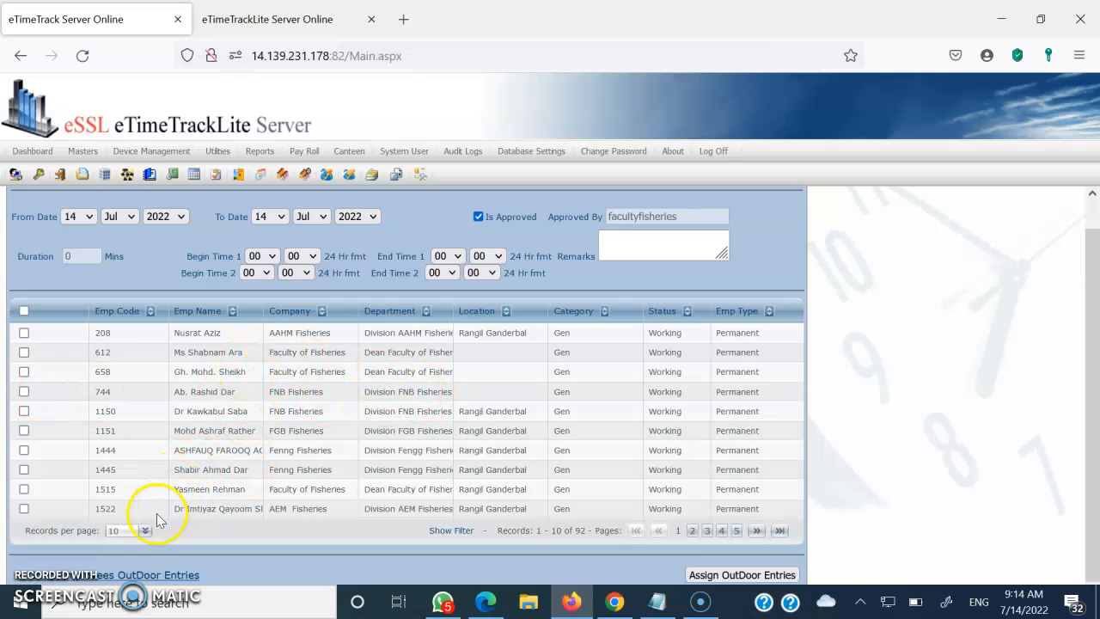
{"action": "left_click", "coordinate": [452, 531]}
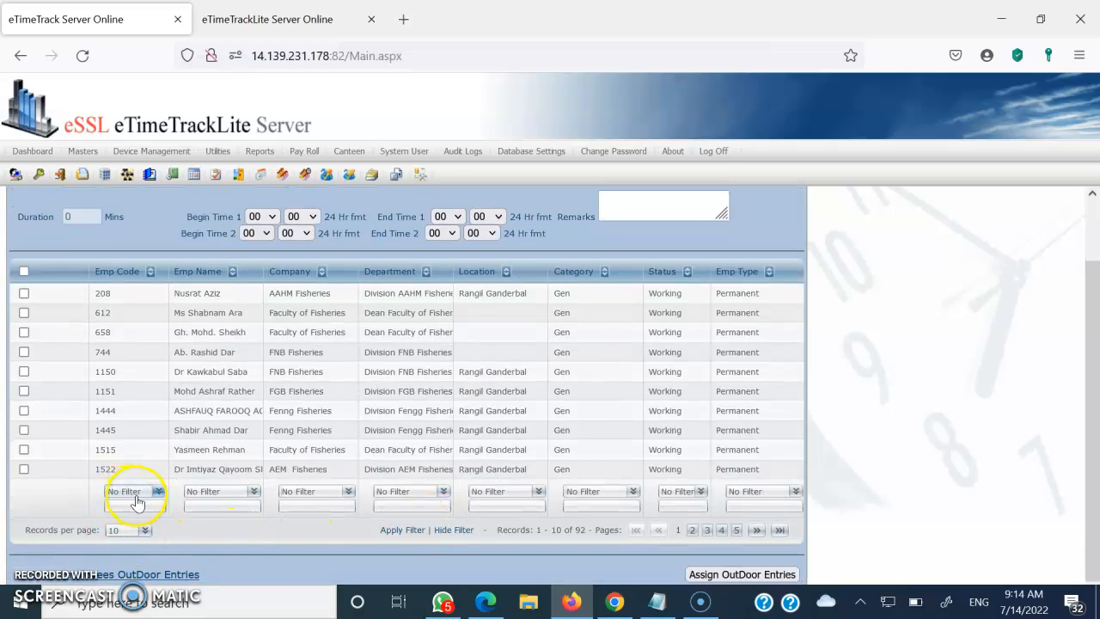
{"action": "left_click", "coordinate": [133, 494]}
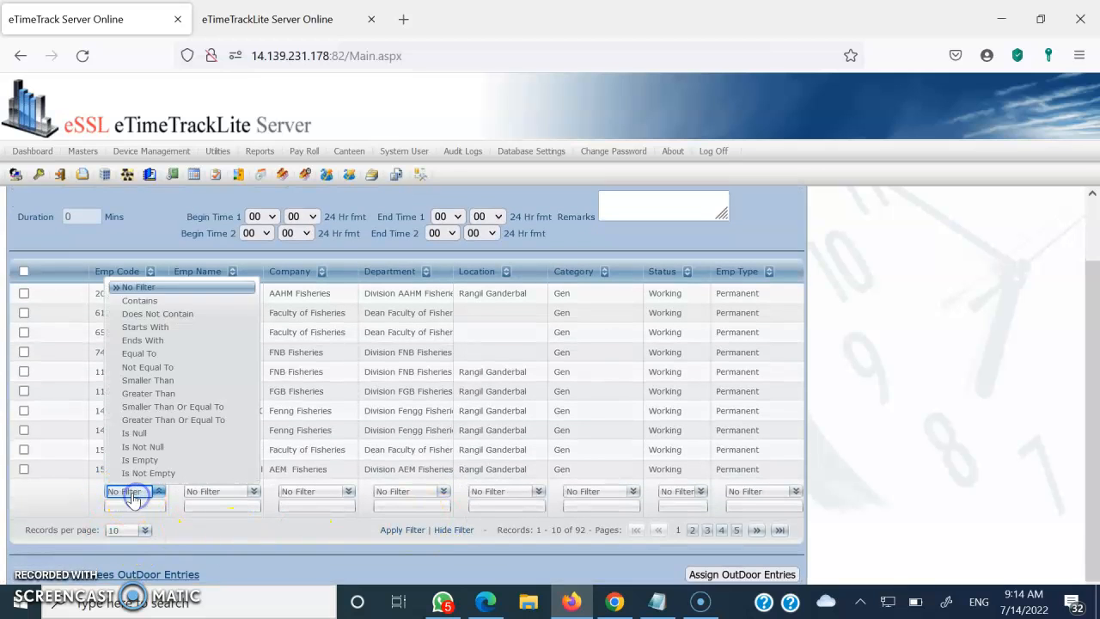
{"action": "left_click", "coordinate": [140, 301]}
{"action": "left_click", "coordinate": [133, 505]}
{"action": "type", "text": "368"}
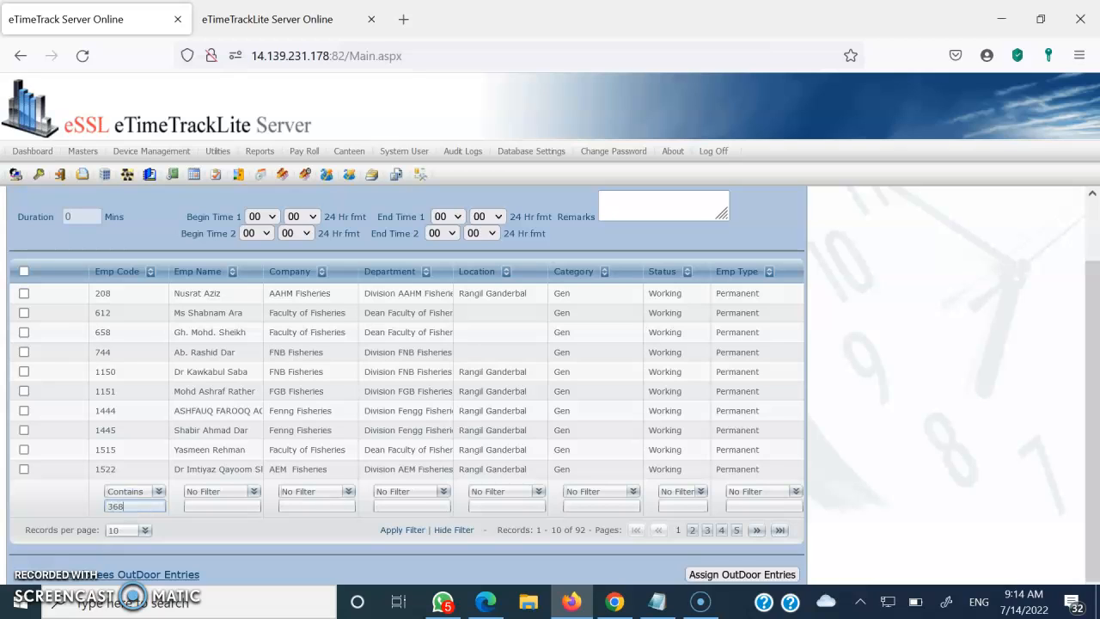
{"action": "left_click", "coordinate": [391, 532]}
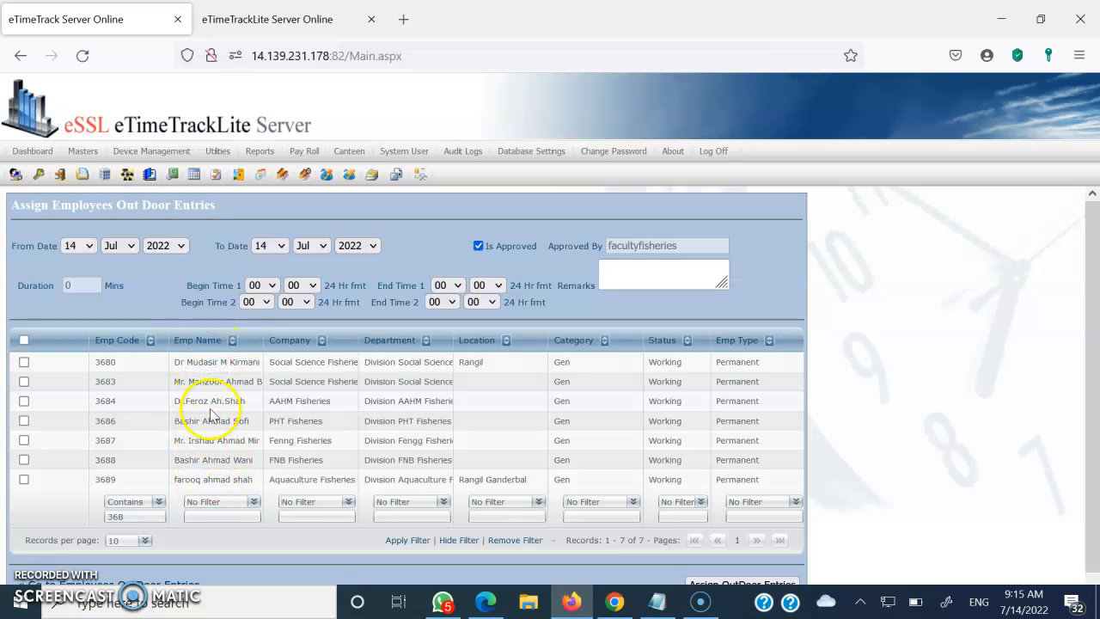
Select the first employee in the filtered list and set Begin Time 1 of the outdoor entry to 09:30.
{"action": "left_click", "coordinate": [24, 362]}
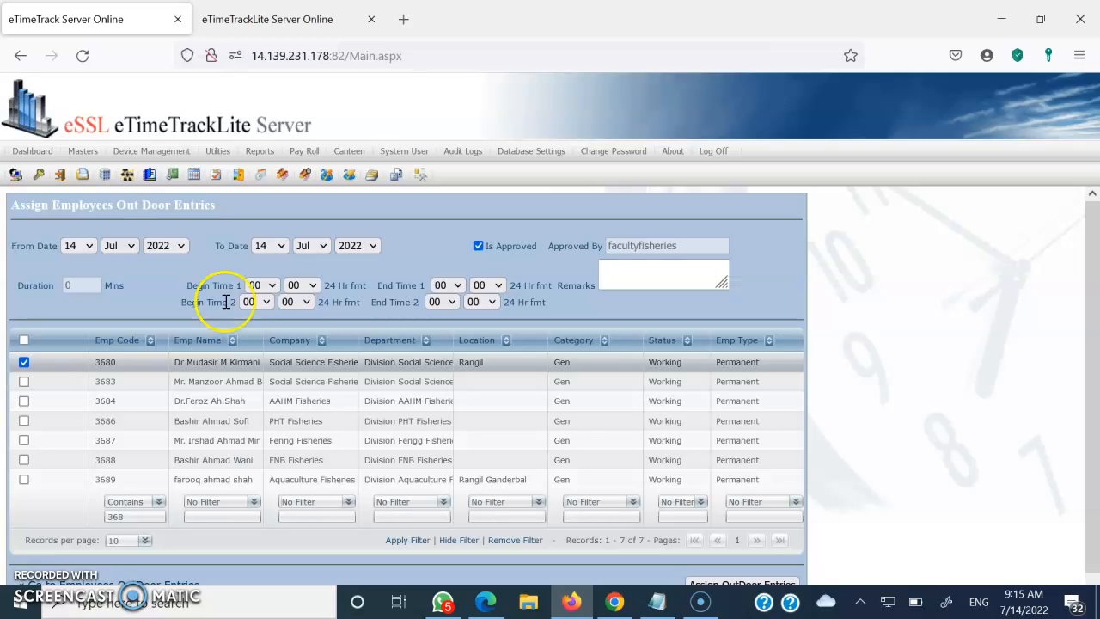
{"action": "left_click", "coordinate": [262, 288]}
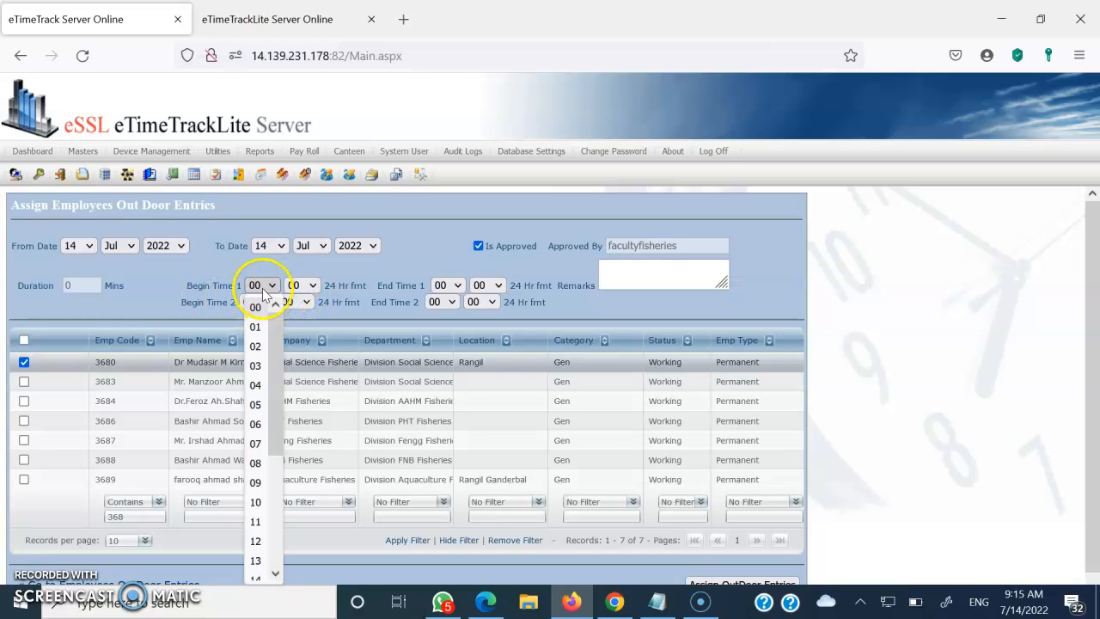
{"action": "left_click", "coordinate": [255, 482]}
{"action": "left_click", "coordinate": [301, 288]}
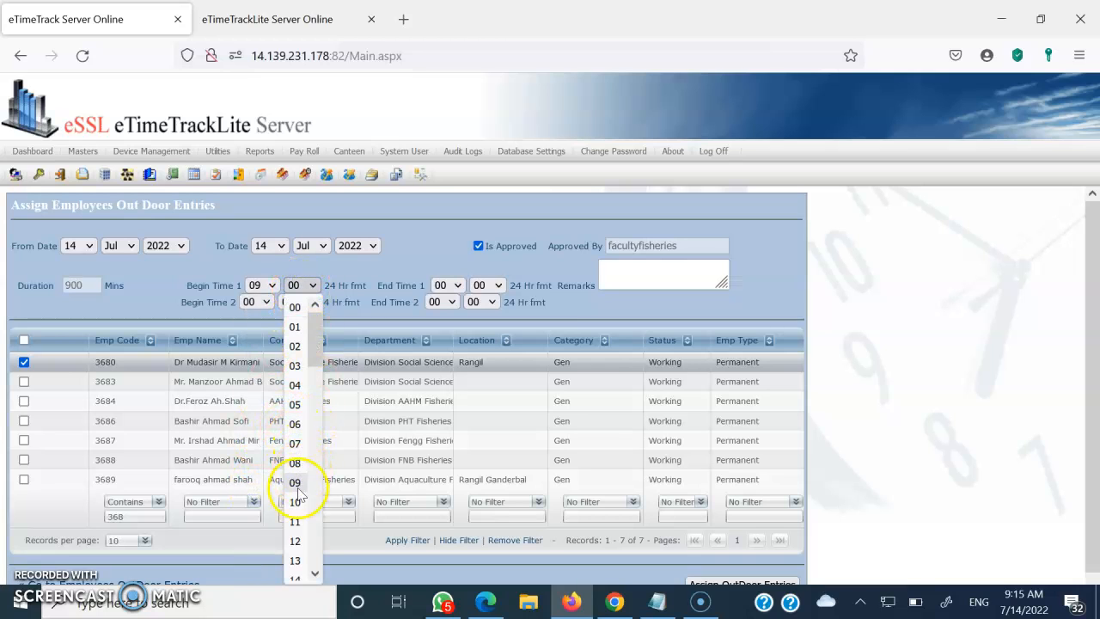
{"action": "scroll", "coordinate": [296, 509], "scroll_direction": "down", "scroll_amount": 4}
{"action": "scroll", "coordinate": [301, 481], "scroll_direction": "down", "scroll_amount": 4}
{"action": "left_click", "coordinate": [292, 421]}
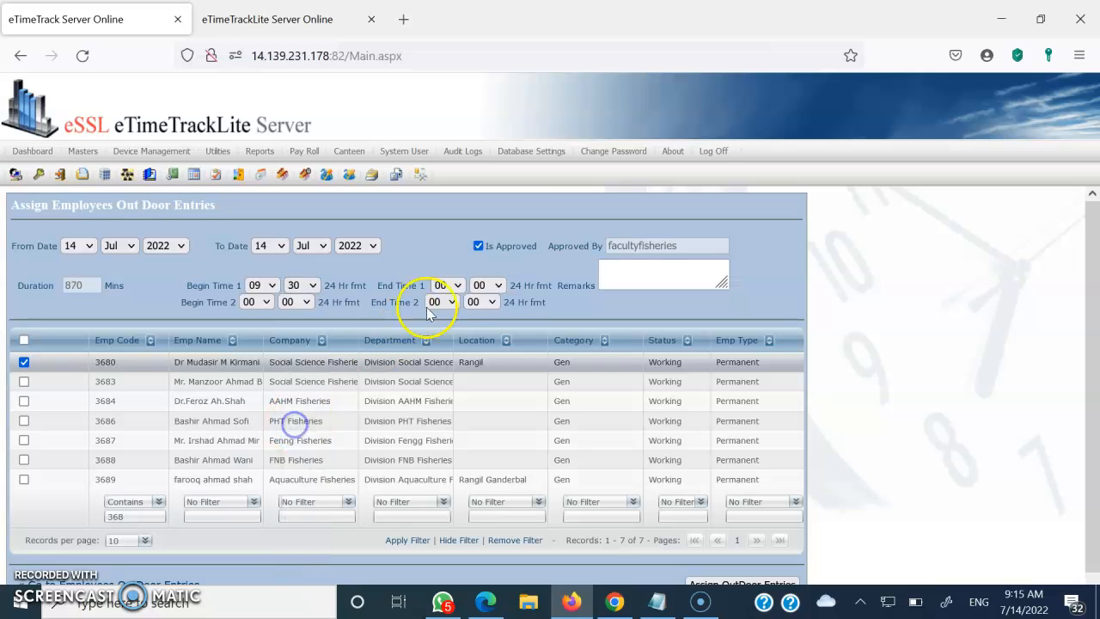
Set End Time 1 of the outdoor entry to 17:00.
{"action": "left_click", "coordinate": [448, 287]}
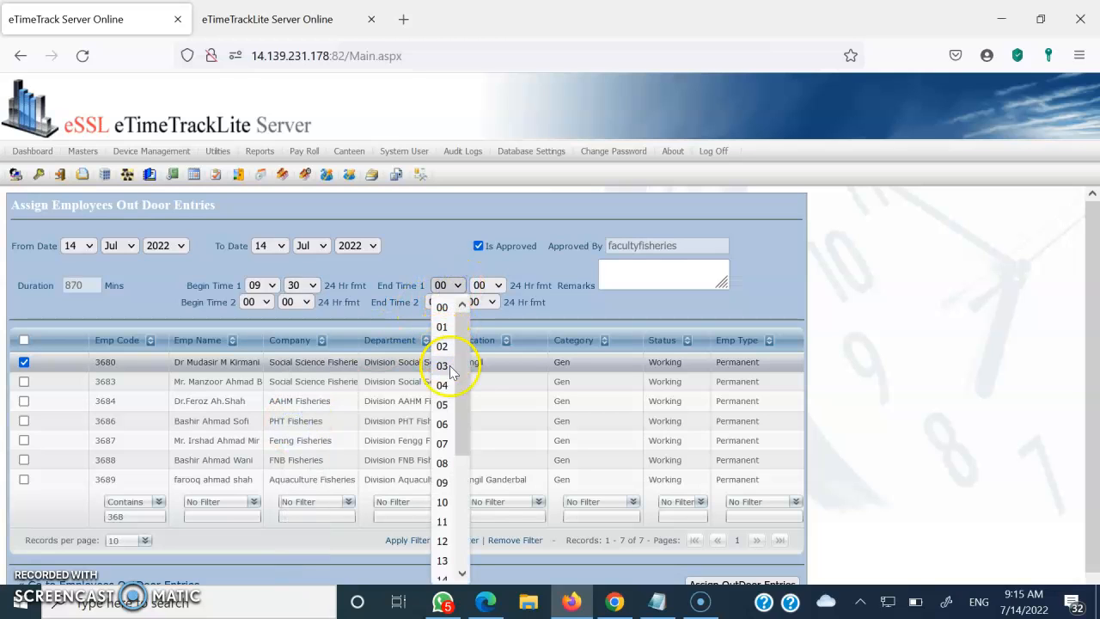
{"action": "scroll", "coordinate": [460, 437], "scroll_direction": "down", "scroll_amount": 3}
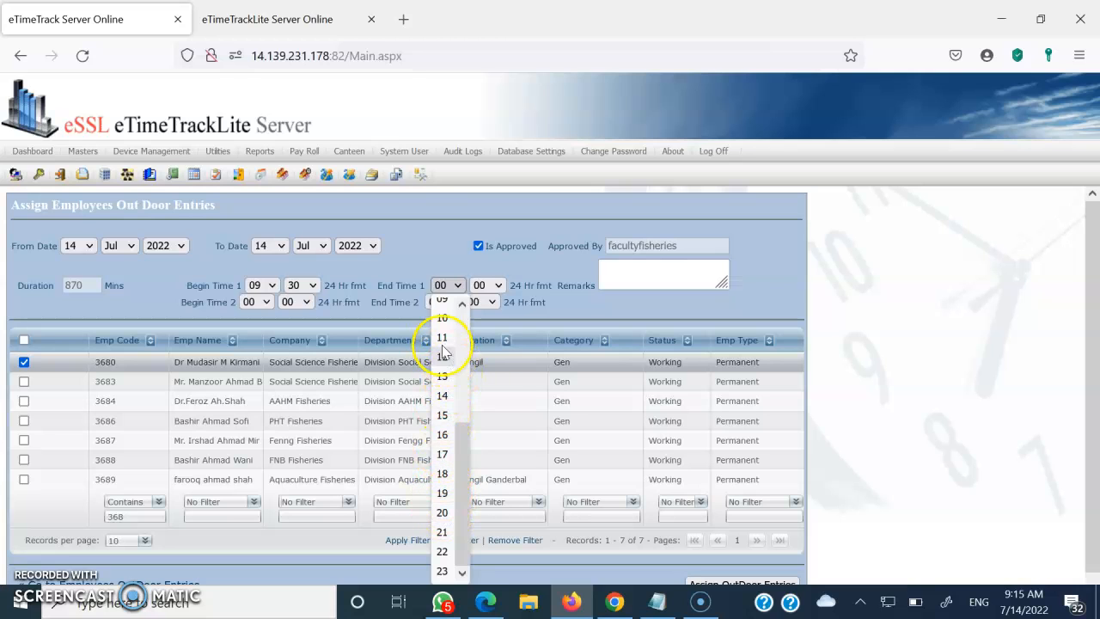
{"action": "scroll", "coordinate": [448, 354], "scroll_direction": "up", "scroll_amount": 3}
{"action": "scroll", "coordinate": [448, 354], "scroll_direction": "down", "scroll_amount": 3}
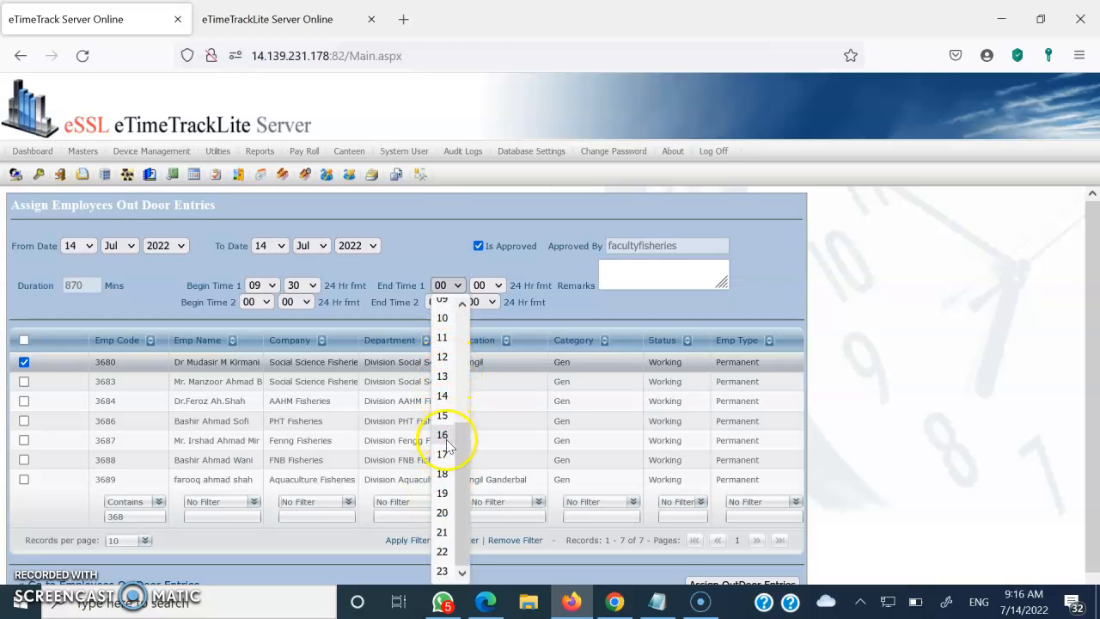
{"action": "left_click", "coordinate": [443, 453]}
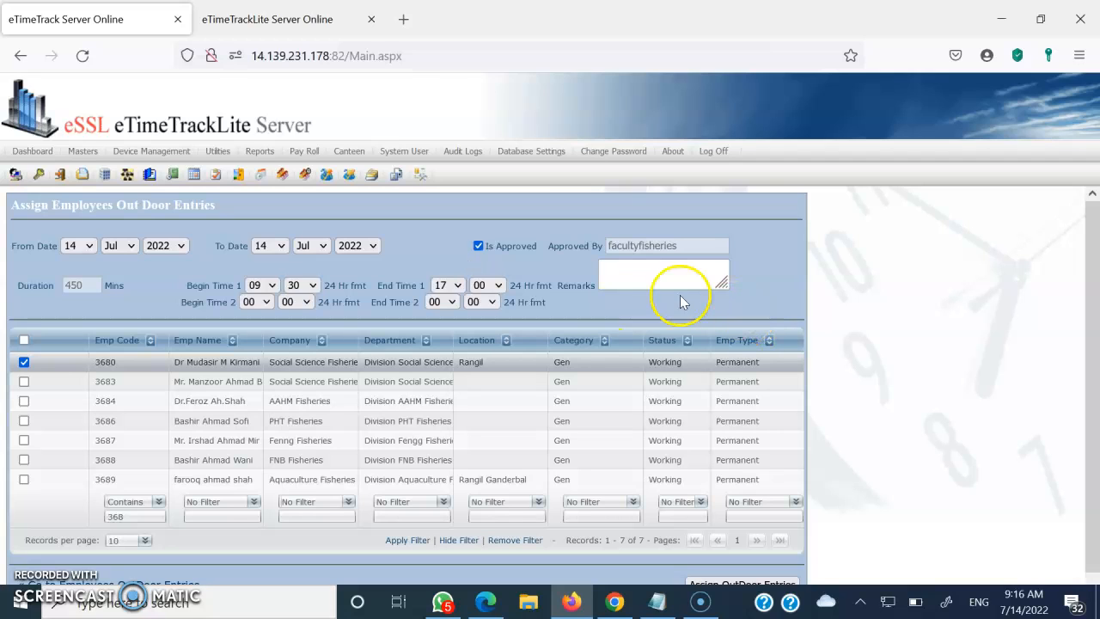
Enter the remark "Kisan Mela" and assign the outdoor entry to the selected employee.
{"action": "left_click_drag", "start_coordinate": [681, 246], "coordinate": [592, 247]}
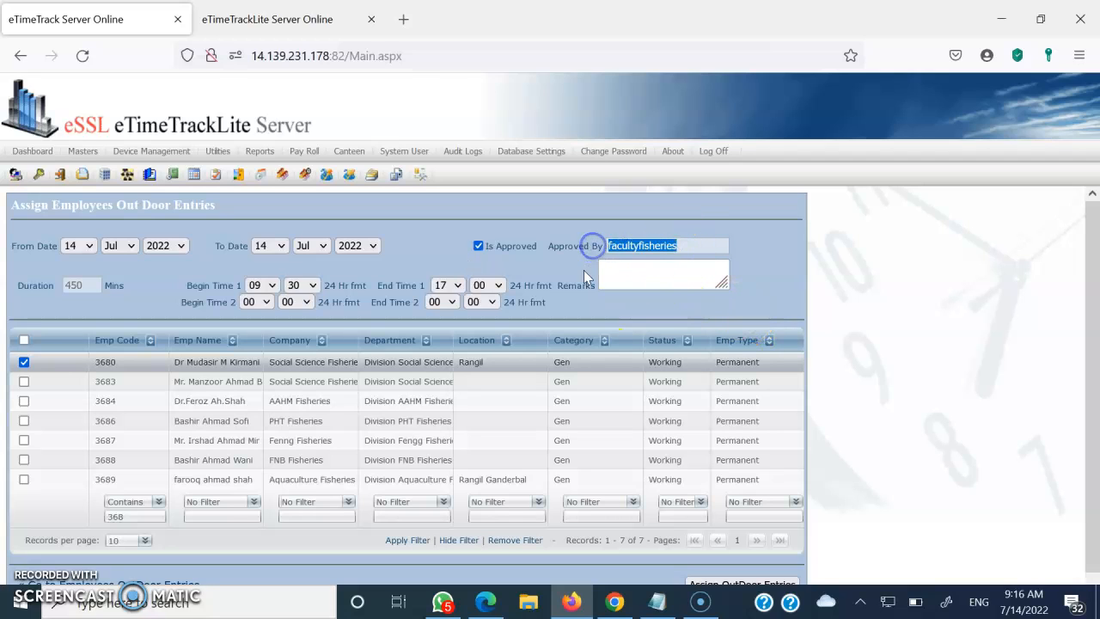
{"action": "left_click", "coordinate": [635, 272]}
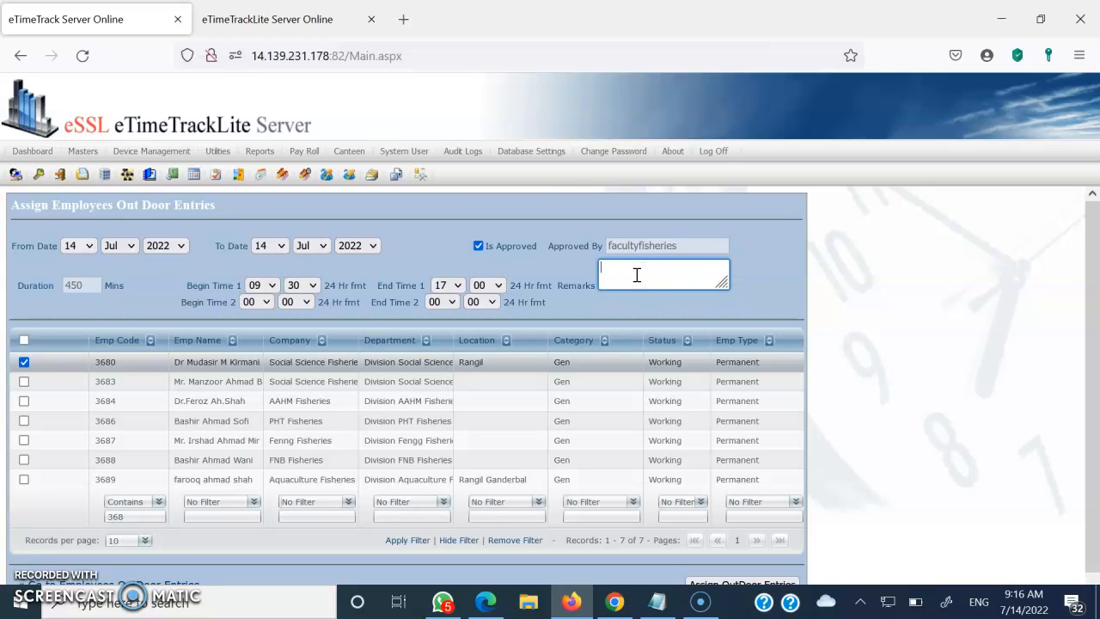
{"action": "type", "text": "Kisan Mela"}
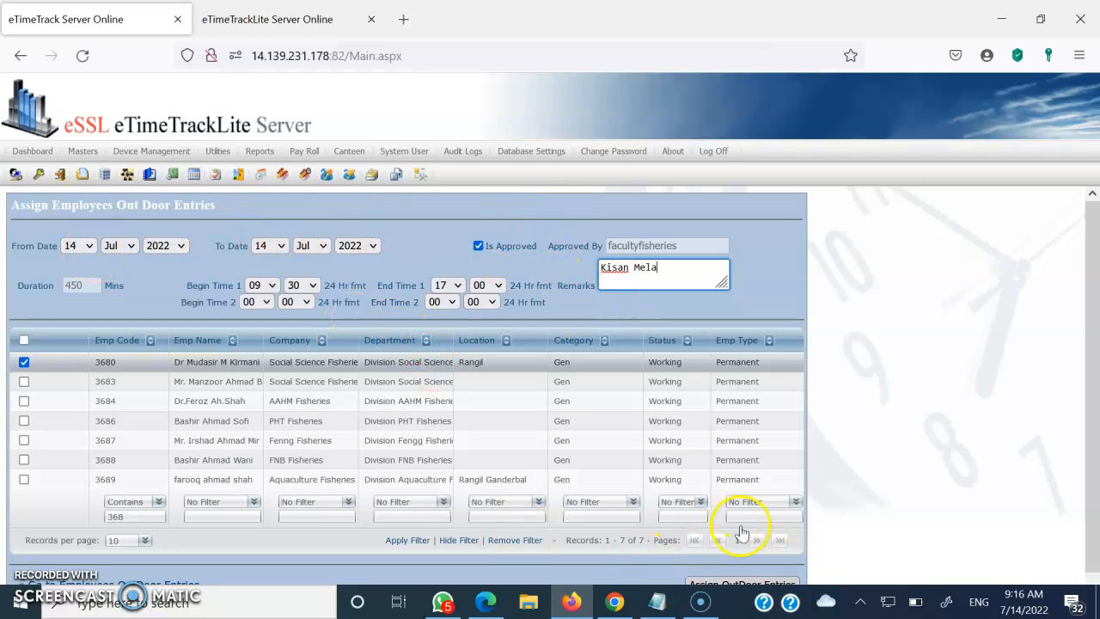
{"action": "scroll", "coordinate": [760, 546], "scroll_direction": "down", "scroll_amount": 1}
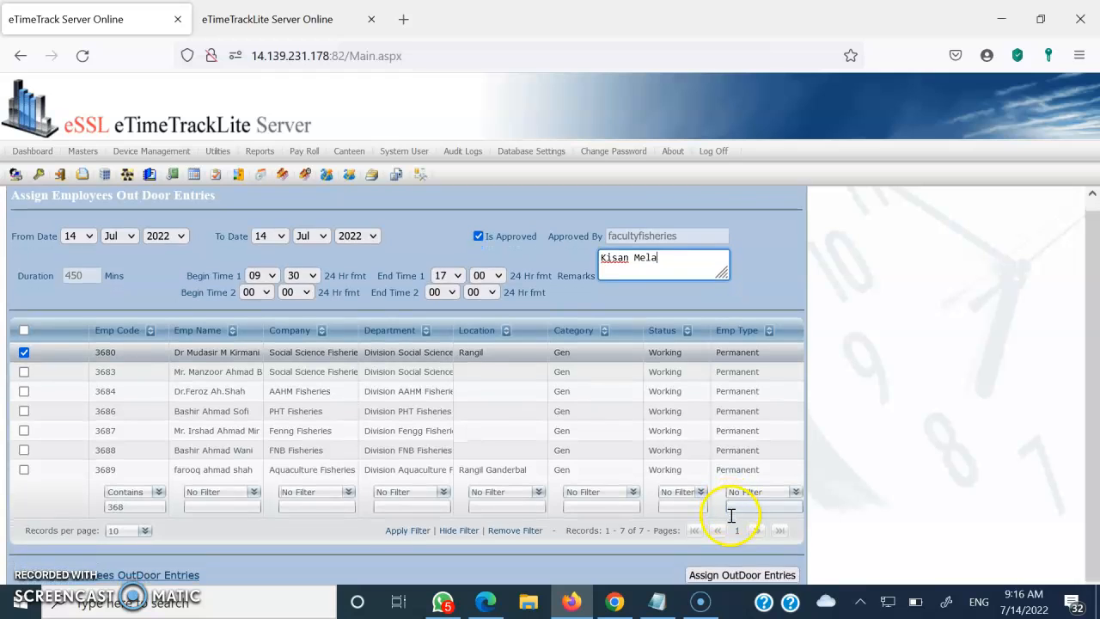
{"action": "left_click", "coordinate": [732, 575]}
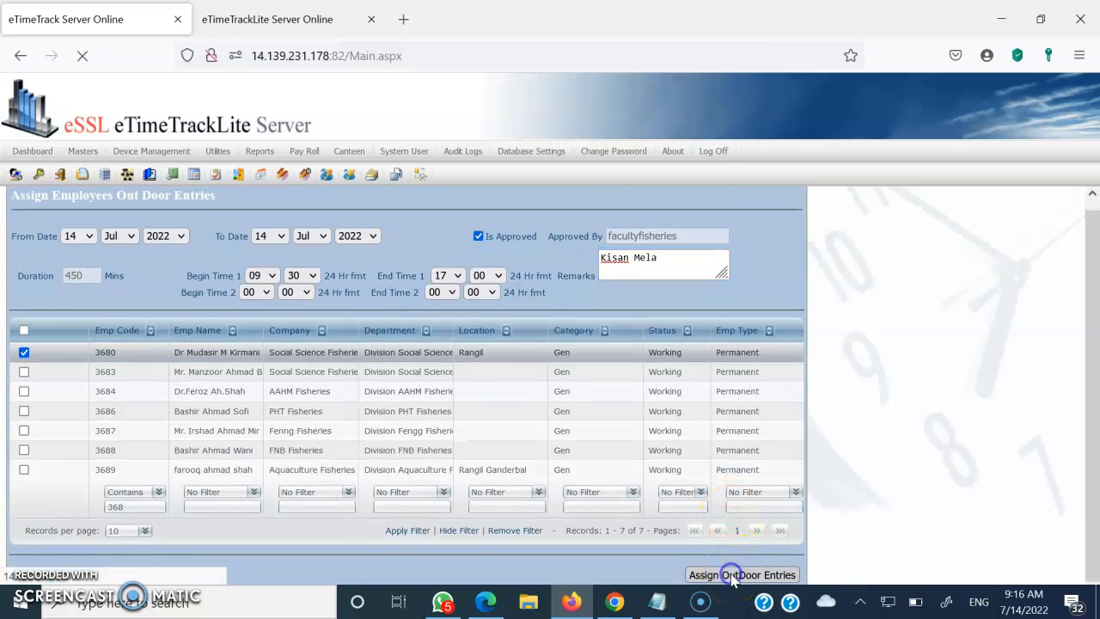
{"action": "scroll", "coordinate": [726, 573], "scroll_direction": "down", "scroll_amount": 1}
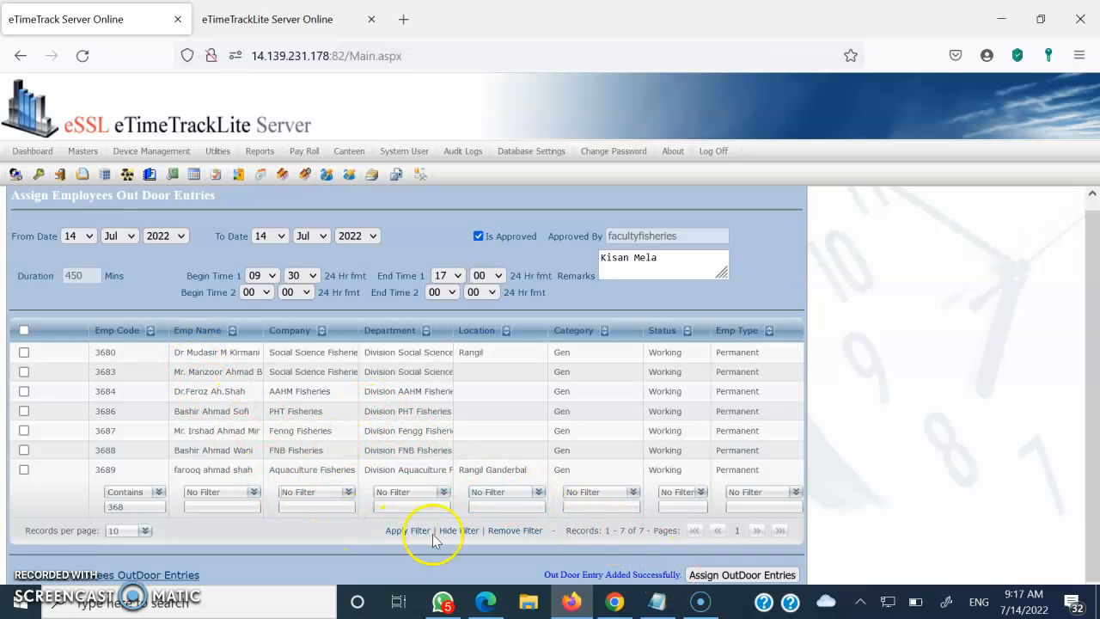
Return to the Employee OutDoor Entries list from the assignment page.
{"action": "mouse_move", "coordinate": [82, 151]}
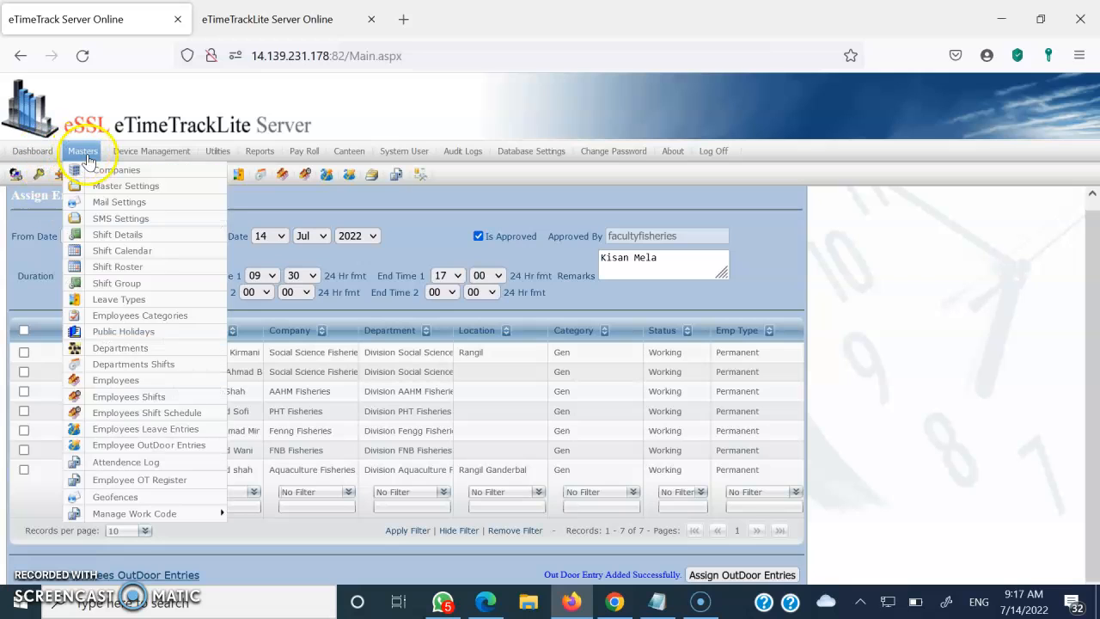
{"action": "left_click", "coordinate": [135, 444]}
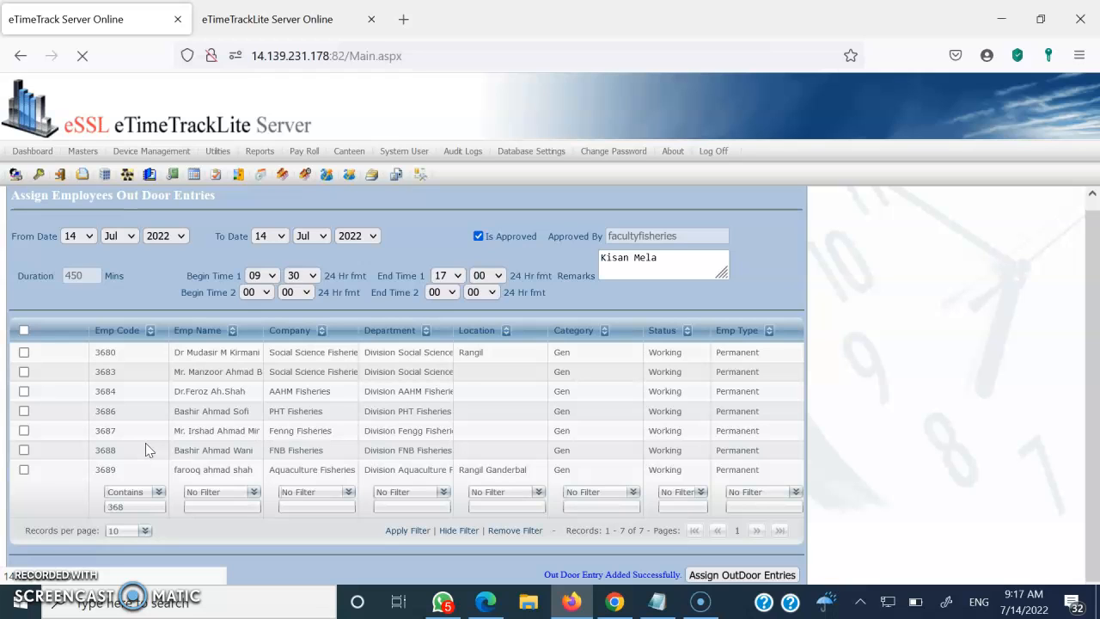
{"action": "mouse_move", "coordinate": [74, 148]}
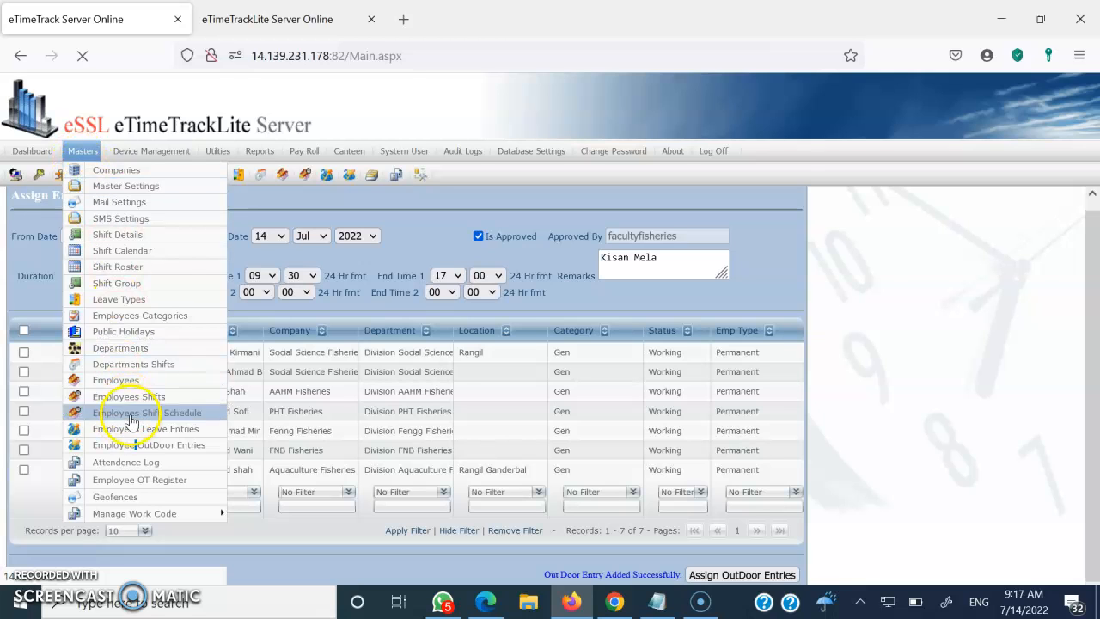
{"action": "left_click", "coordinate": [131, 445]}
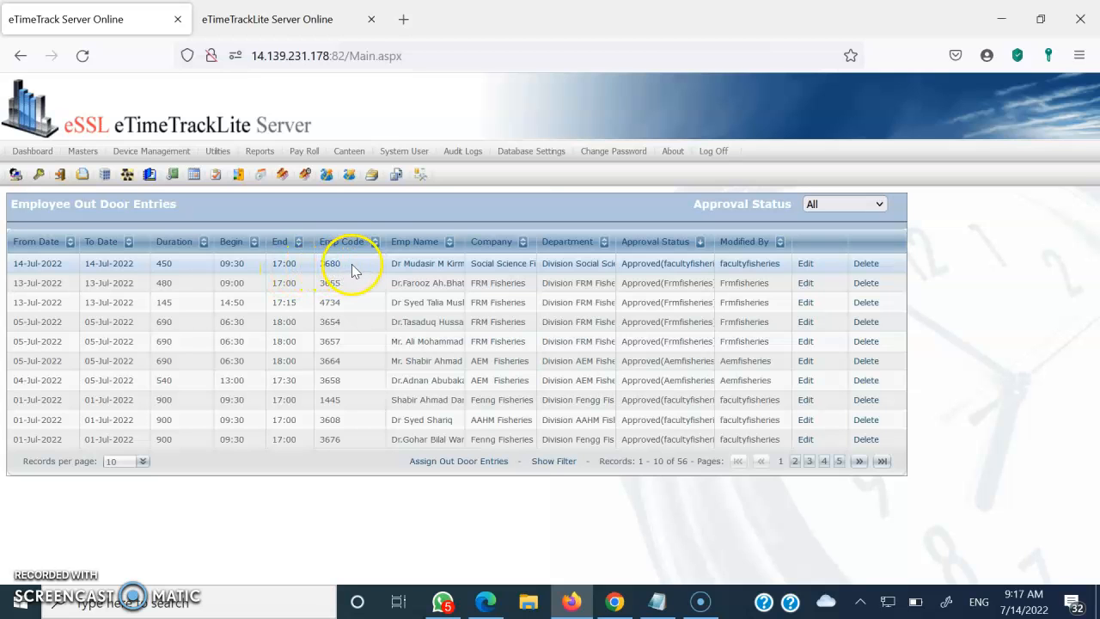
Delete the outdoor entry dated 14-Jul-2022 with begin time 09:30 and end time 17:00, and confirm the deletion.
{"action": "left_click", "coordinate": [866, 264]}
{"action": "left_click", "coordinate": [626, 358]}
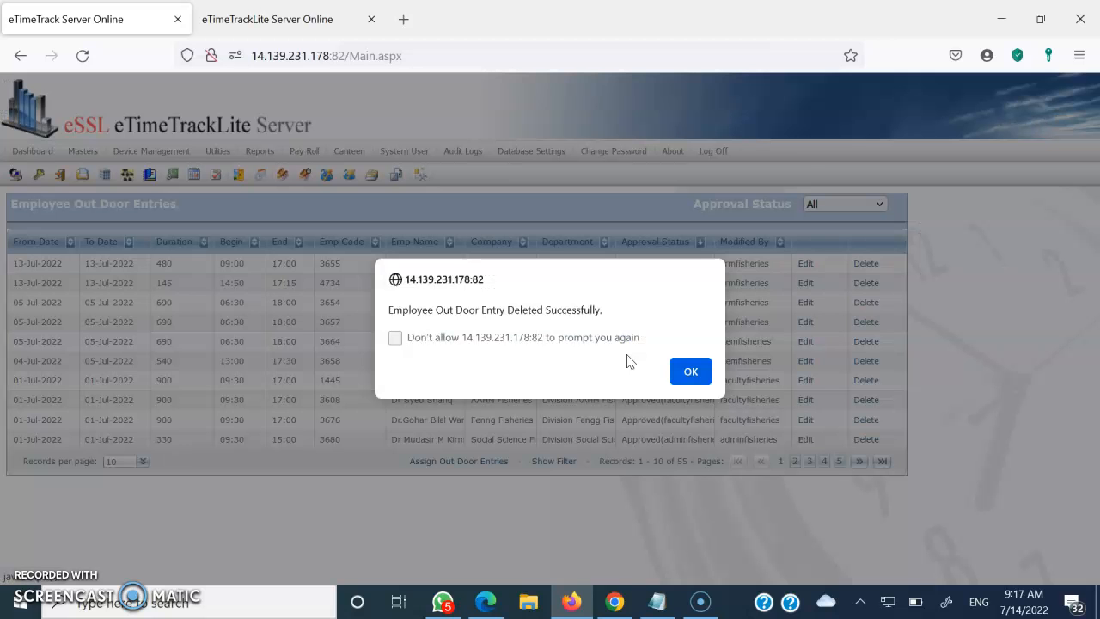
{"action": "left_click", "coordinate": [691, 371]}
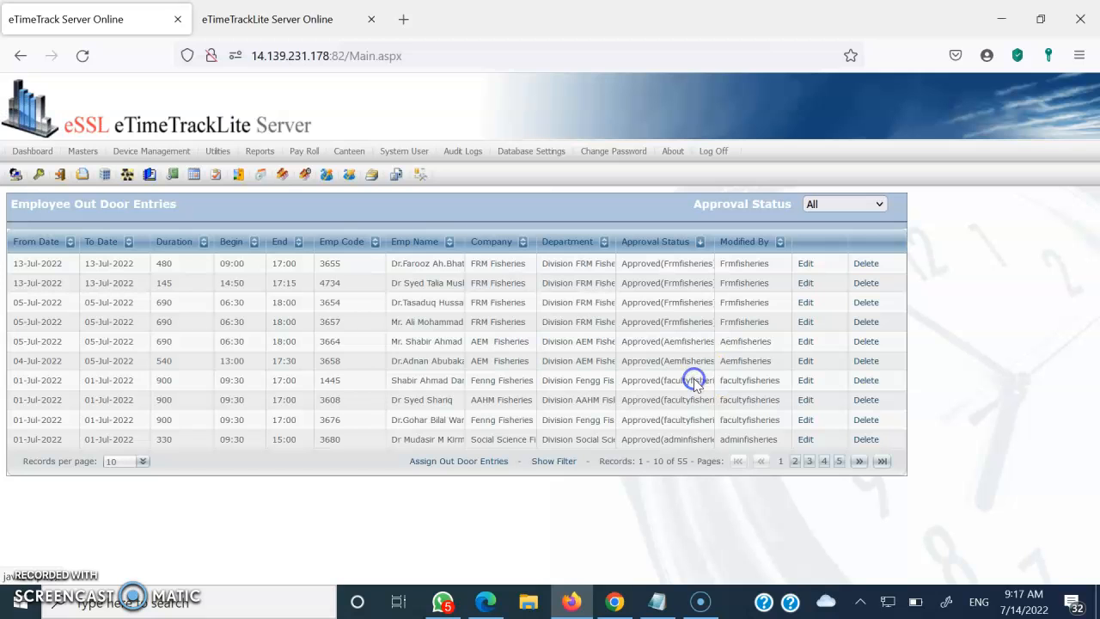